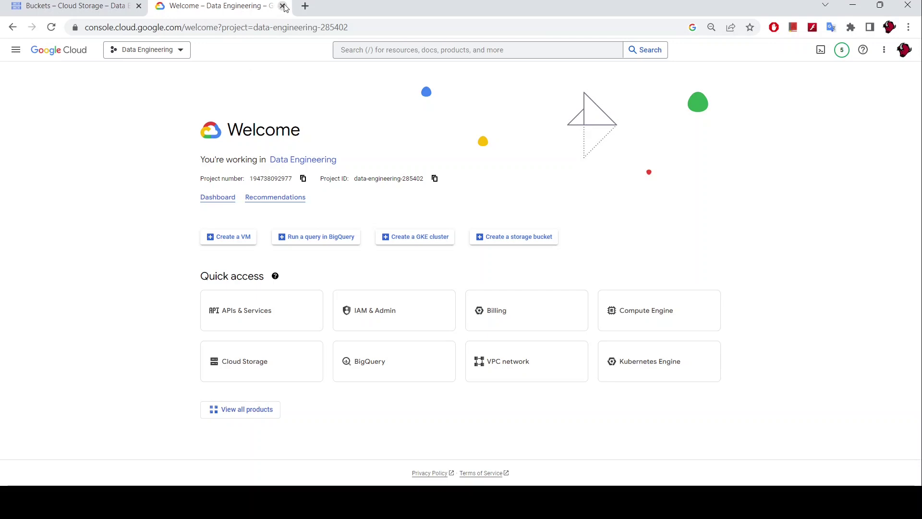
Close the project's Welcome page and examine the full product list for Cloud Storage among the pinned and Storage products
left_click(283, 6)
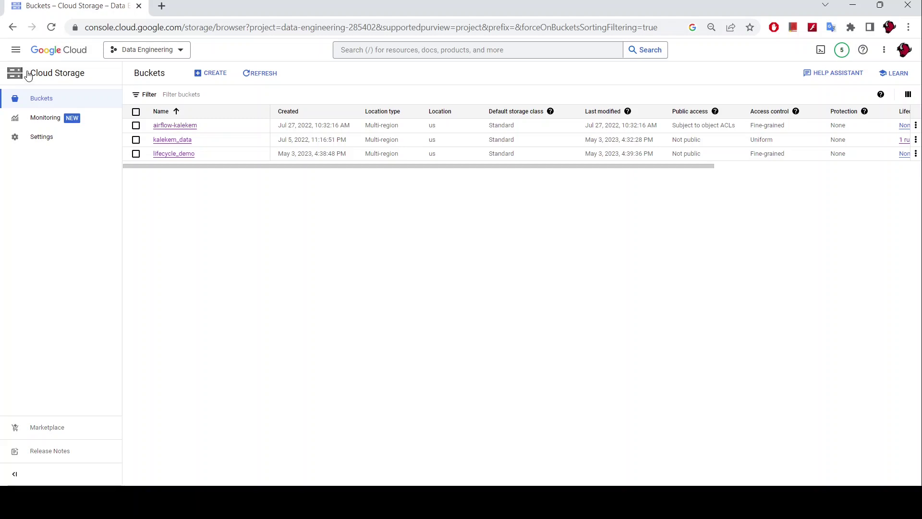
left_click(14, 49)
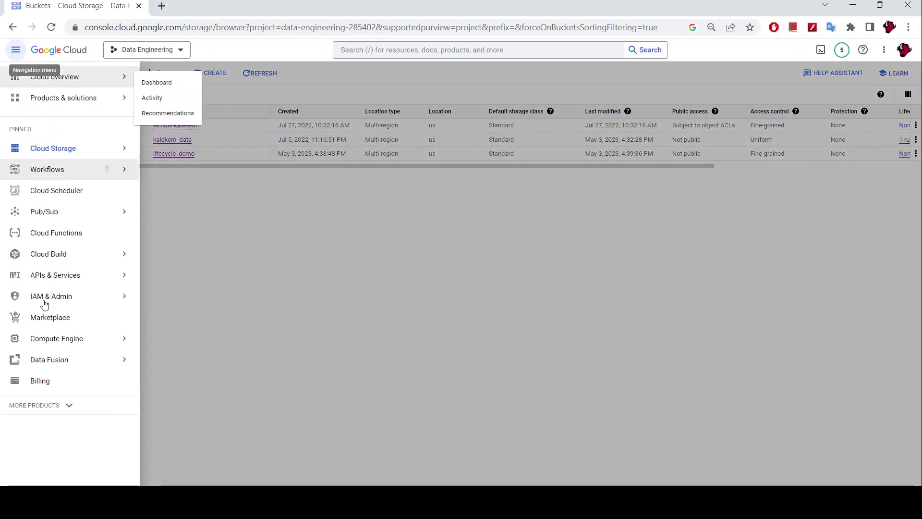
mouse_move(37, 148)
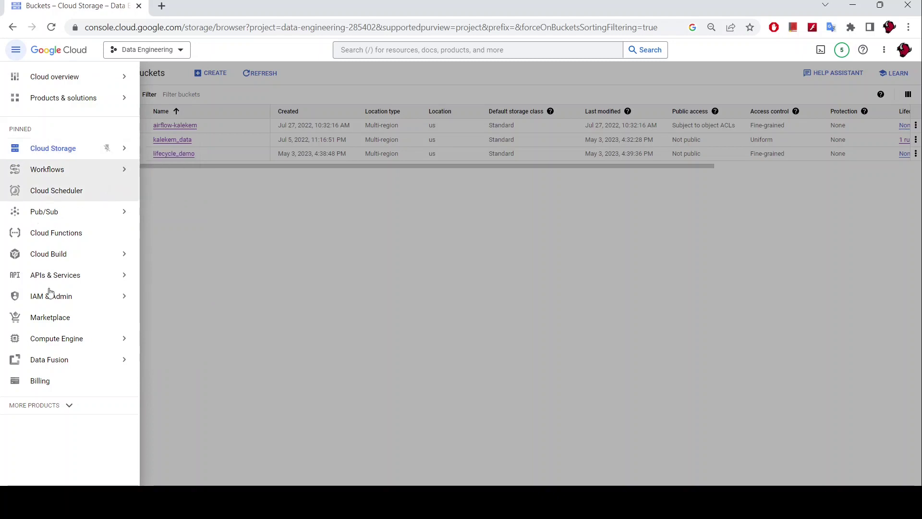
left_click(65, 412)
scroll(62, 397, "down", 5)
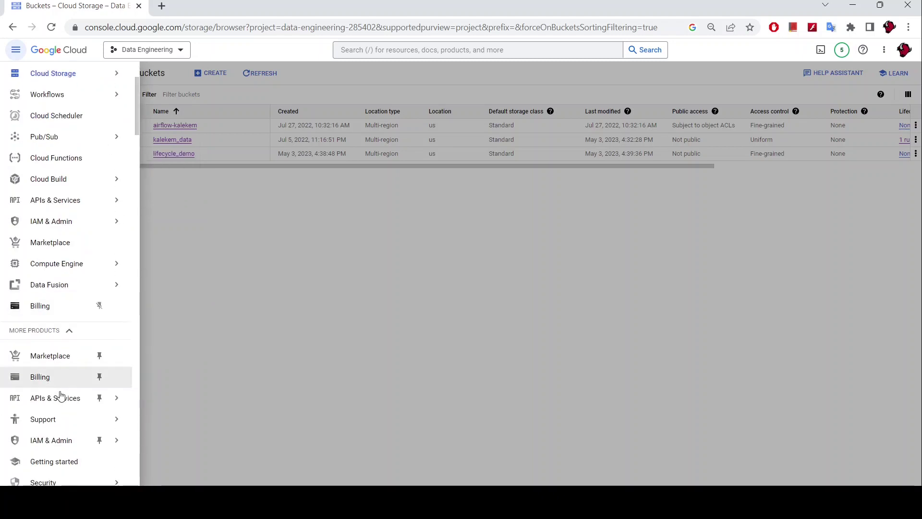
scroll(60, 395, "down", 5)
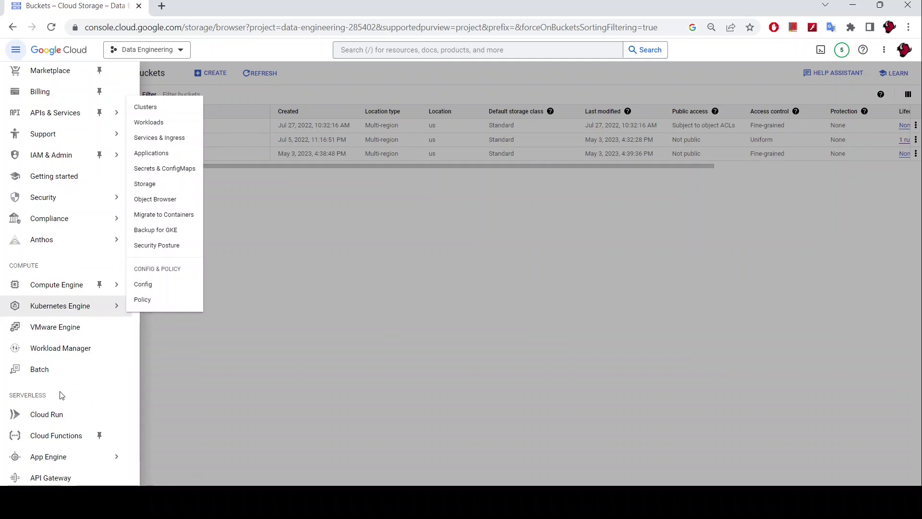
scroll(61, 396, "down", 2)
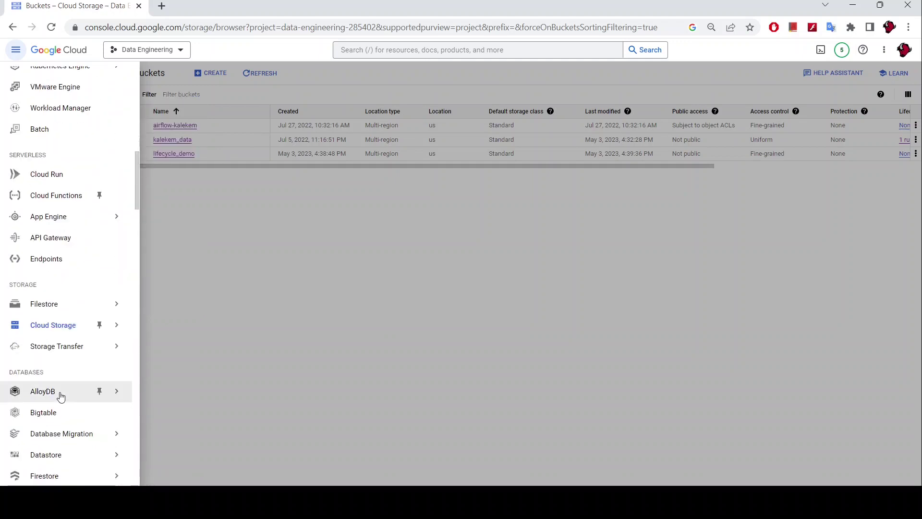
mouse_move(28, 326)
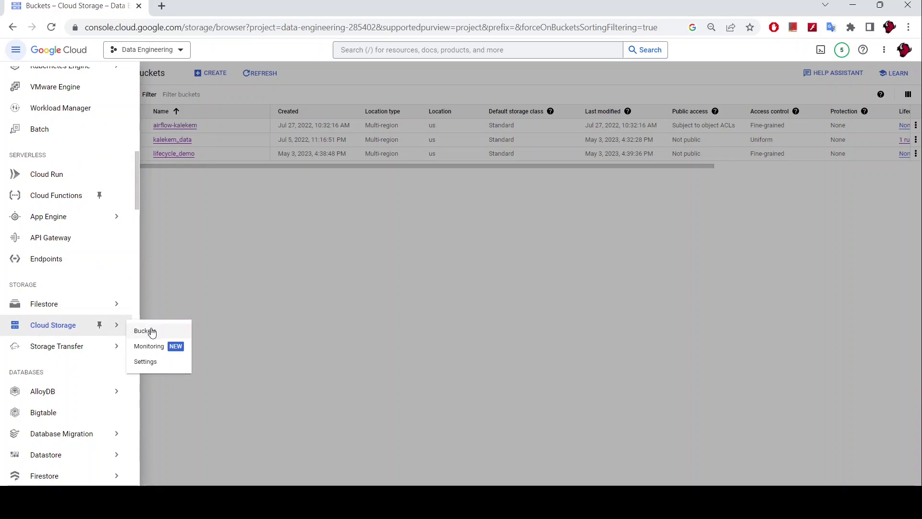
scroll(58, 238, "up", 10)
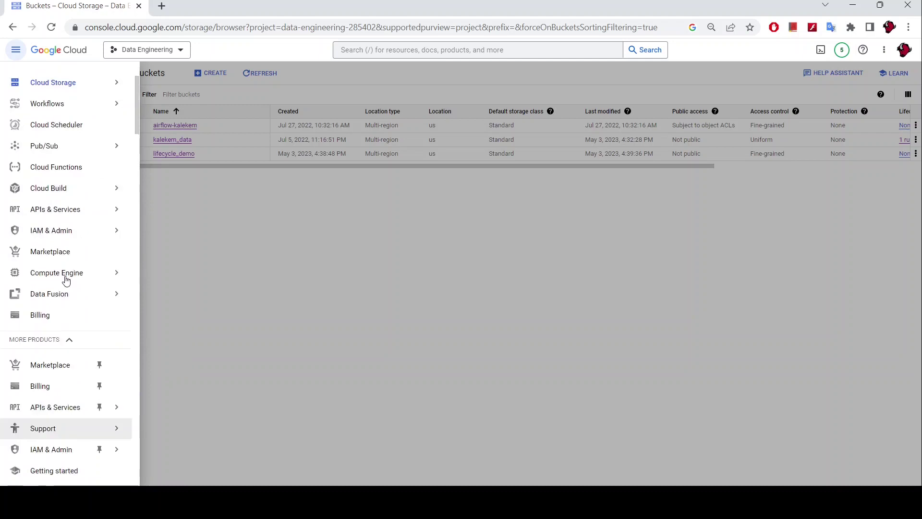
scroll(58, 308, "down", 4)
scroll(41, 325, "up", 5)
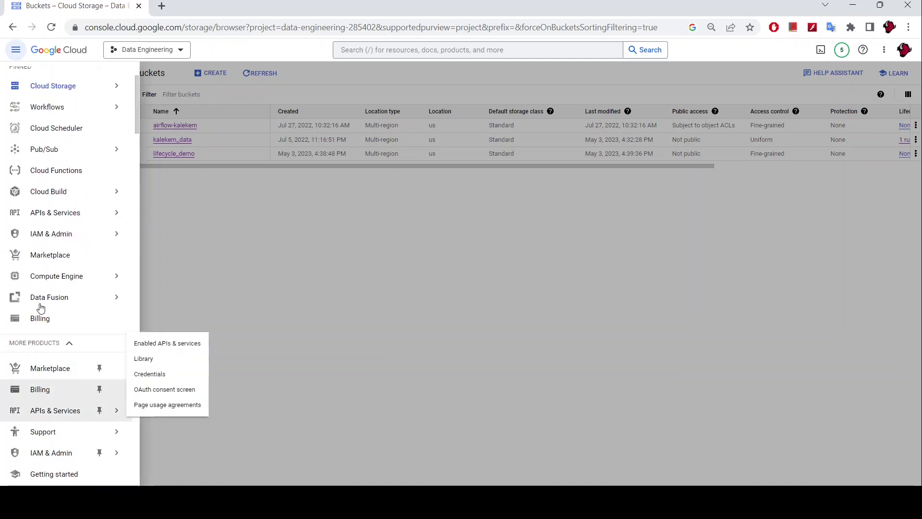
scroll(22, 230, "up", 2)
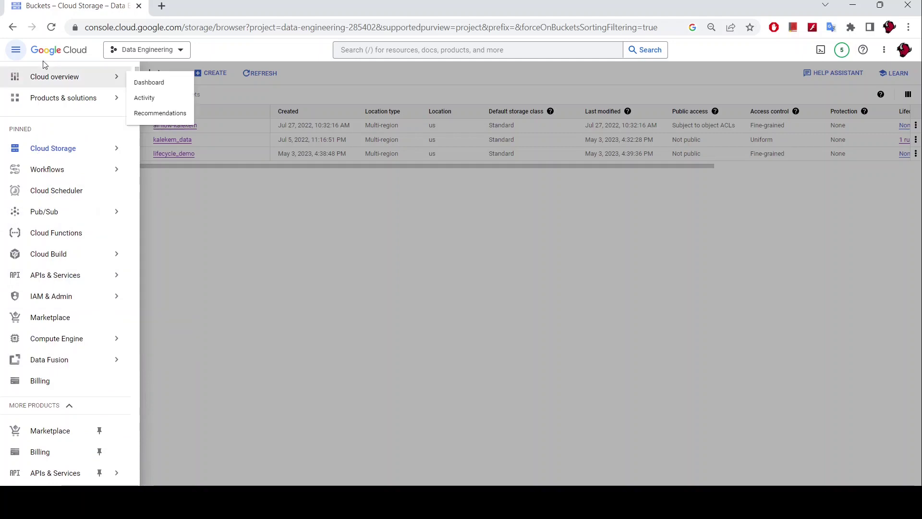
Open the Cloud Storage Buckets page from the Storage category of the product list
mouse_move(57, 148)
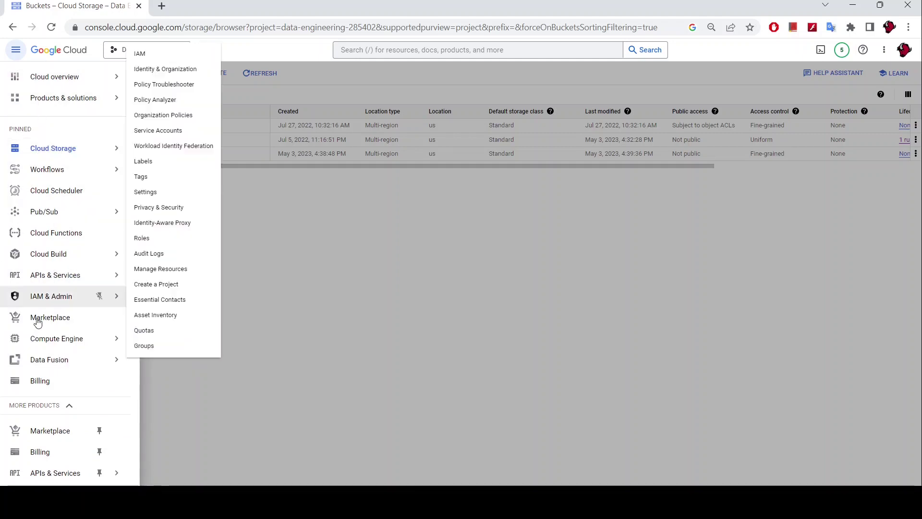
scroll(37, 331, "down", 7)
scroll(40, 338, "down", 5)
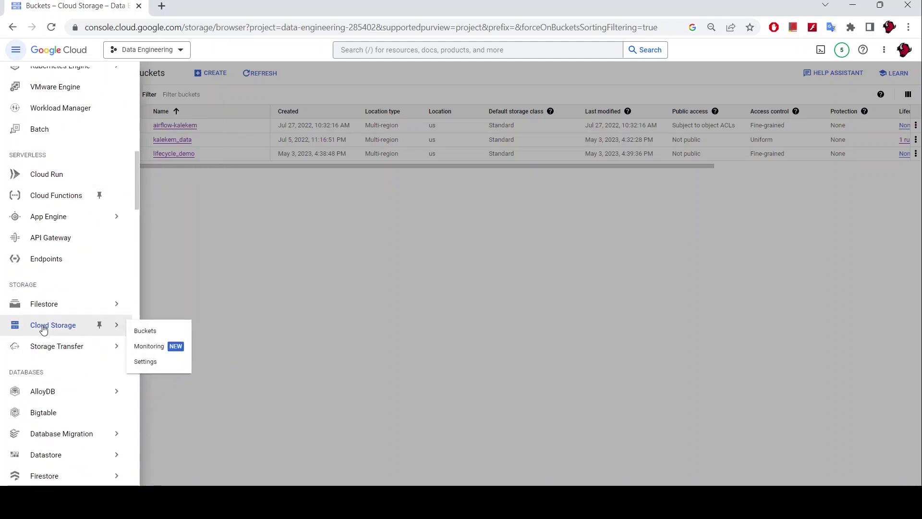
left_click(145, 331)
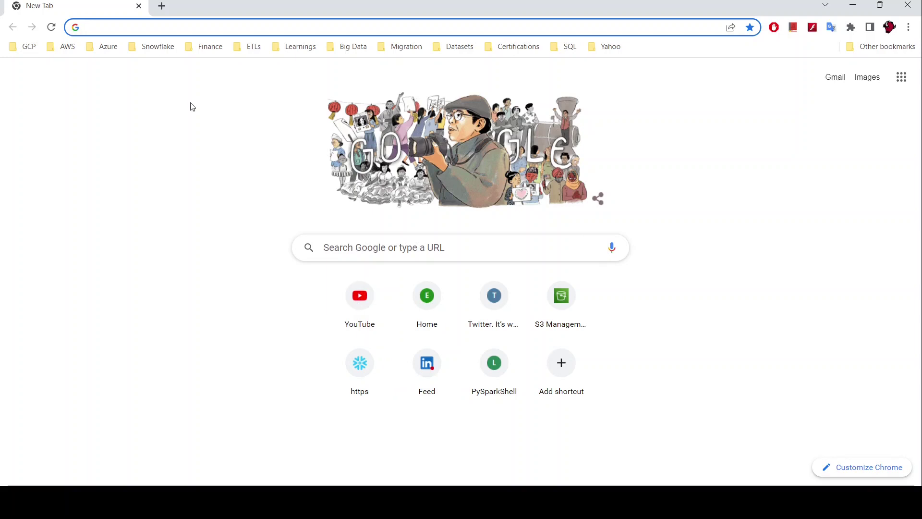
type("ch")
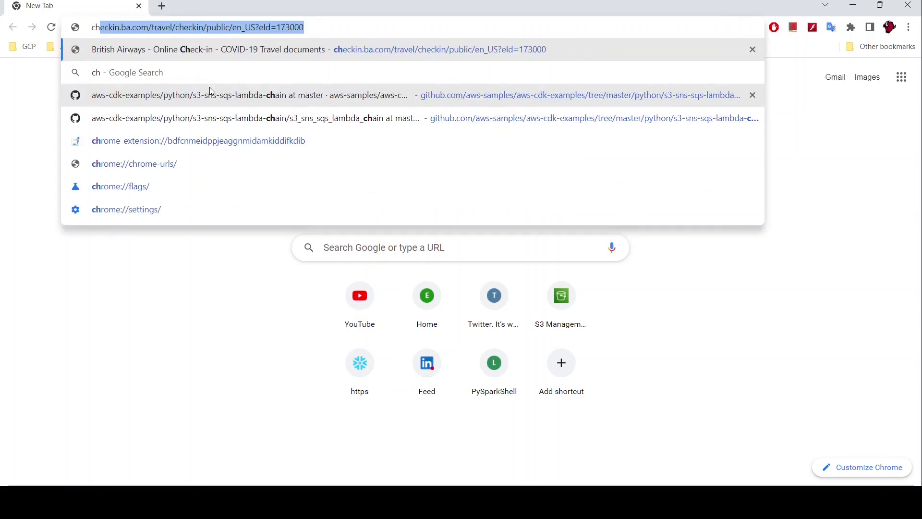
key("Return")
key("alt+Tab")
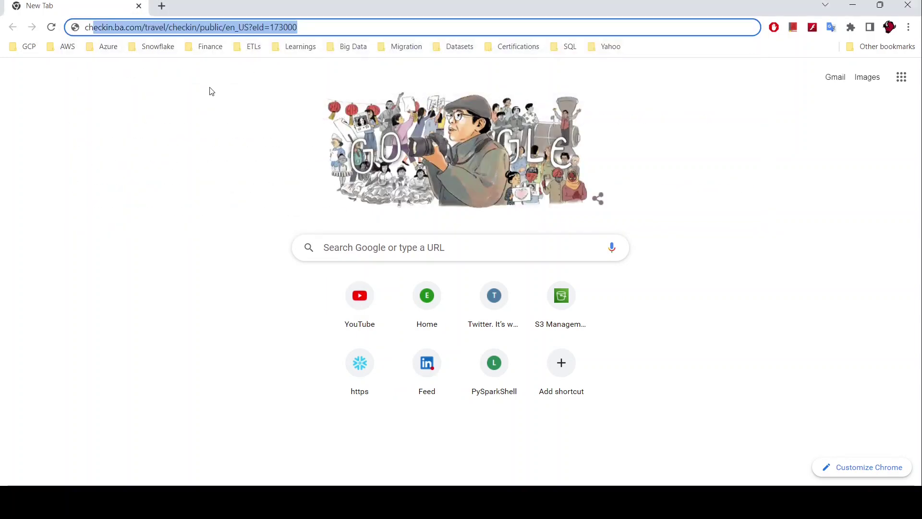
type("ho")
key("BackSpace")
key("BackSpace")
type("ro")
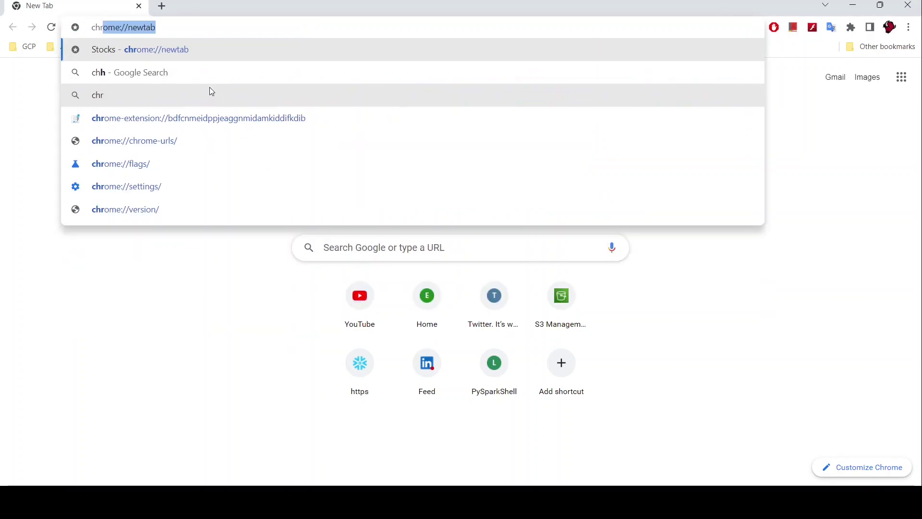
key("BackSpace")
key("BackSpace")
key("BackSpace")
key("BackSpace")
key("BackSpace")
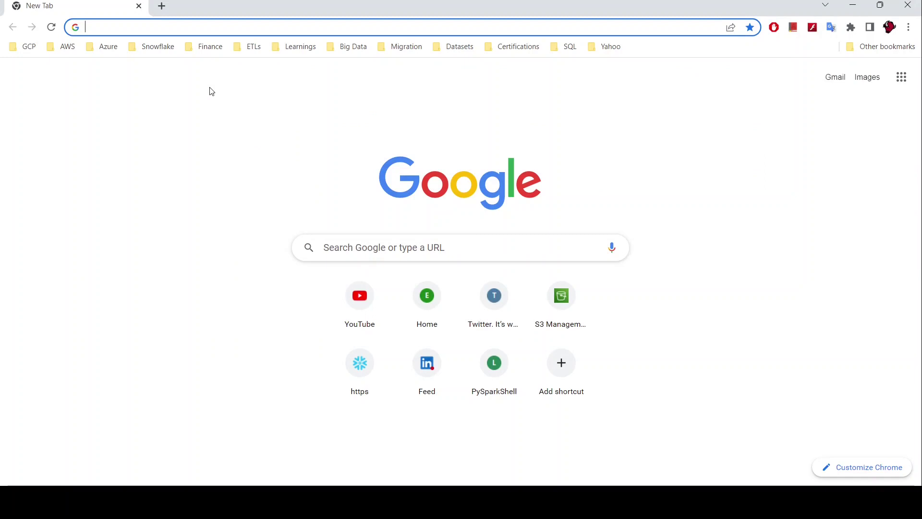
Search Google for "gcp console" and open the Google Cloud Platform console result
type("gcp console")
key("Return")
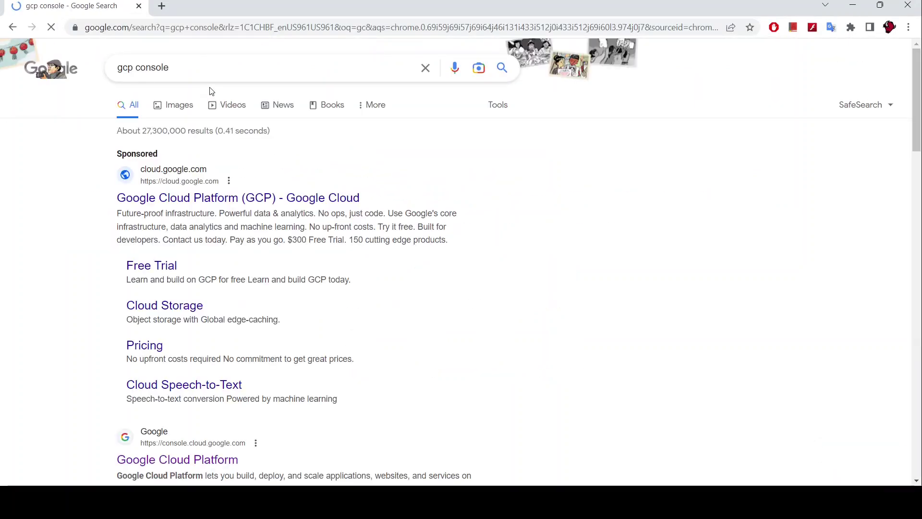
scroll(220, 249, "down", 4)
left_click(196, 288)
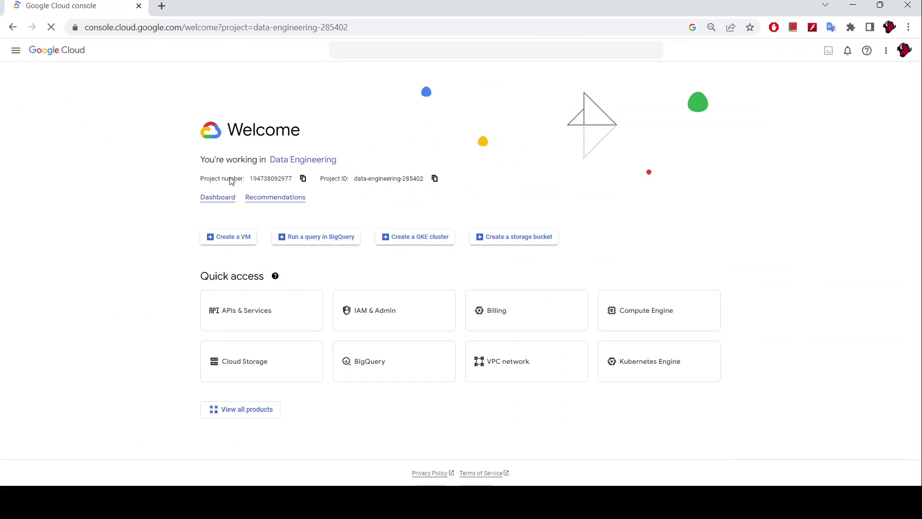
Go to the Buckets page of the pinned Cloud Storage product in the Data Engineering project
left_click(17, 50)
mouse_move(7, 102)
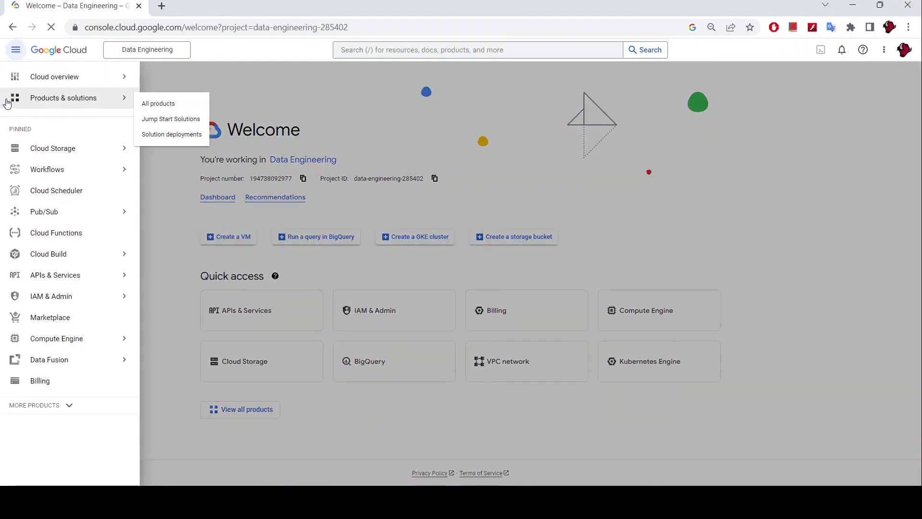
mouse_move(36, 145)
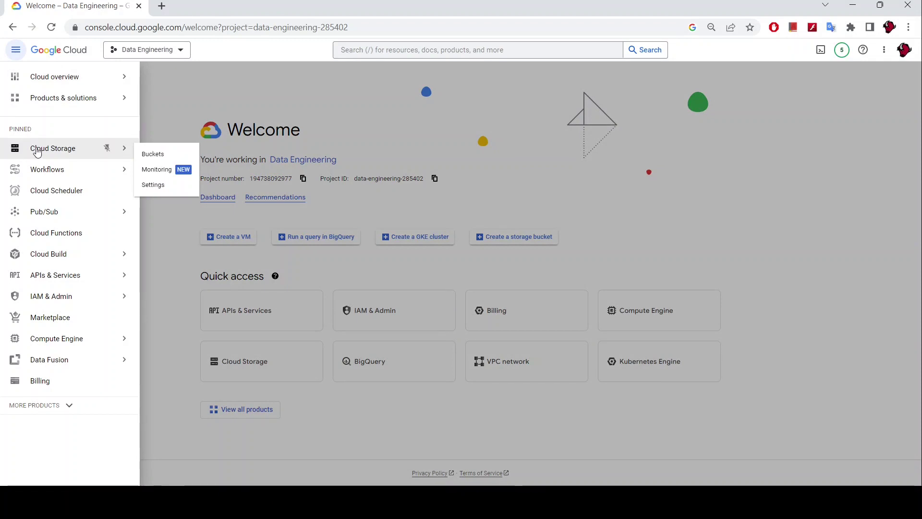
left_click(158, 153)
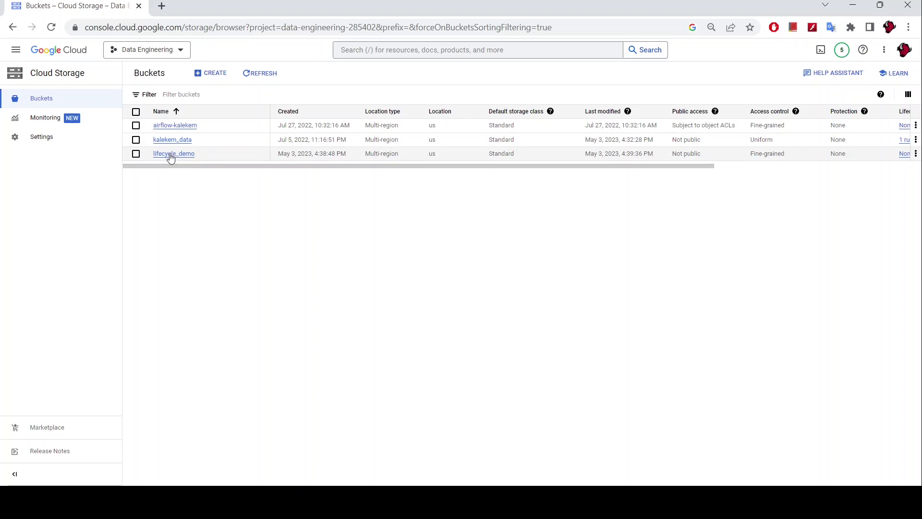
Start creating a new bucket and name it test_demo_bucket123
left_click(209, 79)
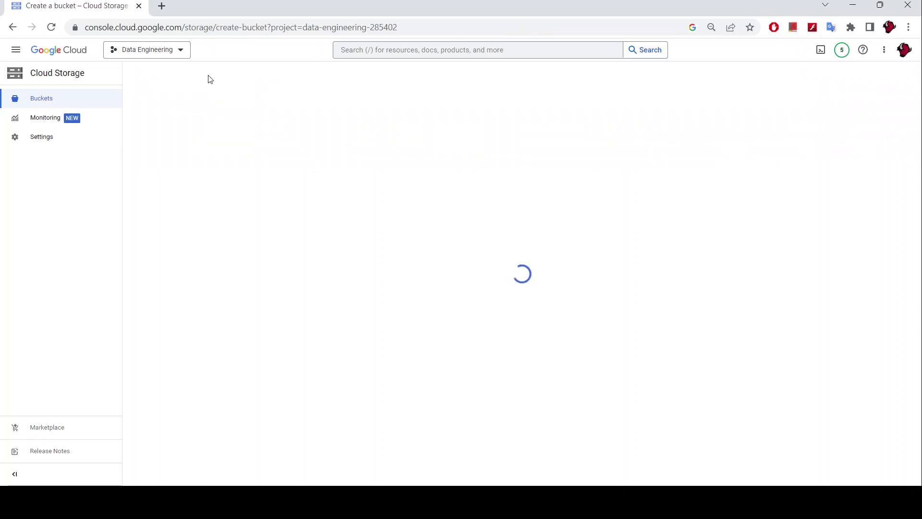
left_click(184, 147)
type("test_demo_bucket")
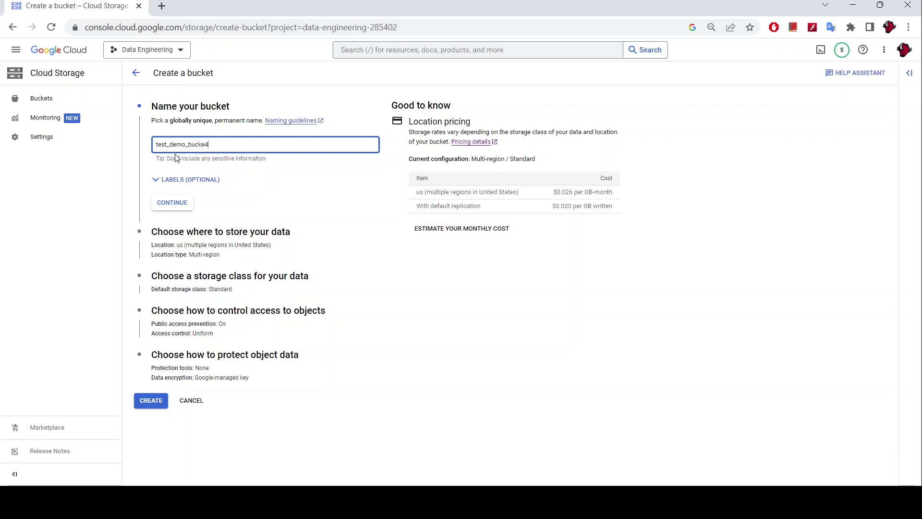
key("BackSpace")
type("t123")
left_click(172, 202)
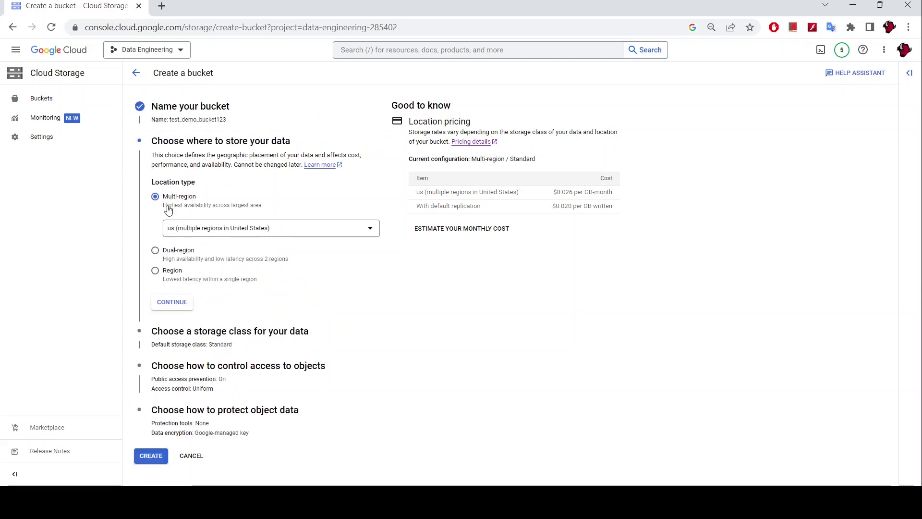
Accept the Multi-region location us (multiple regions in United States) and the Standard default storage class for the bucket
left_click(178, 303)
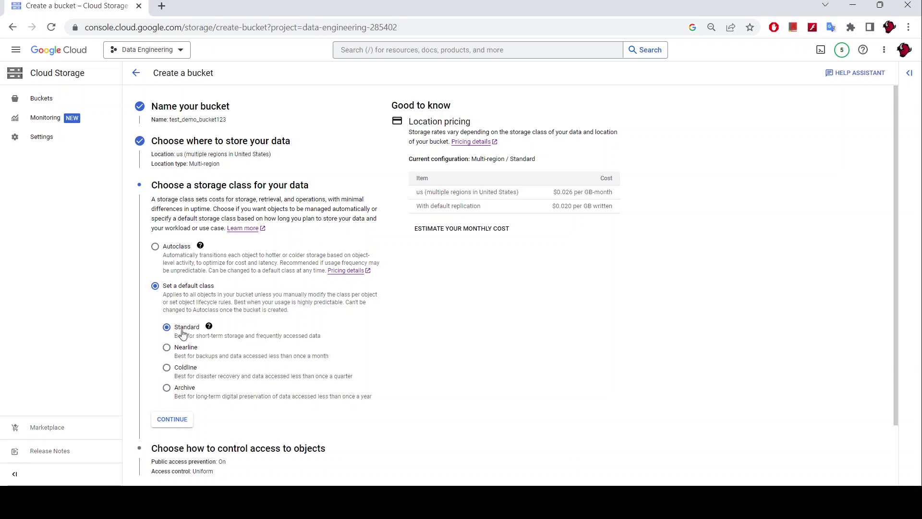
scroll(335, 316, "down", 1)
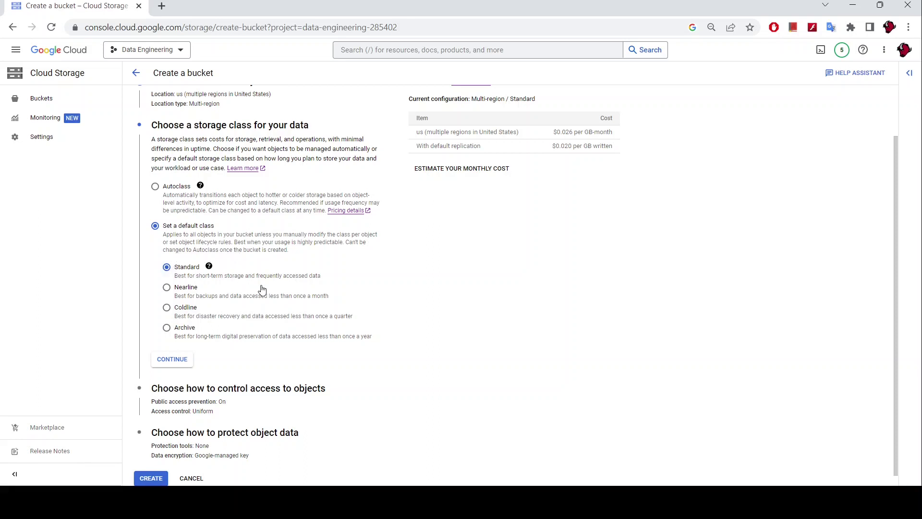
scroll(262, 289, "down", 1)
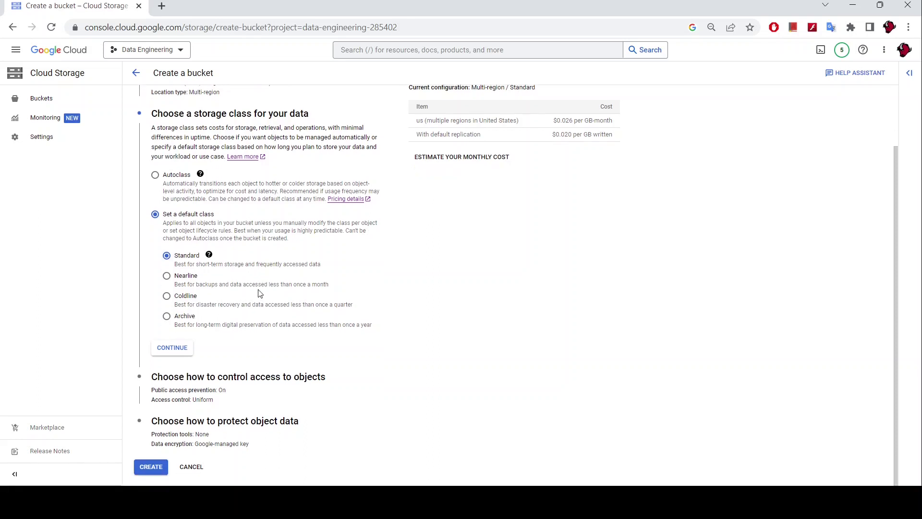
left_click(182, 351)
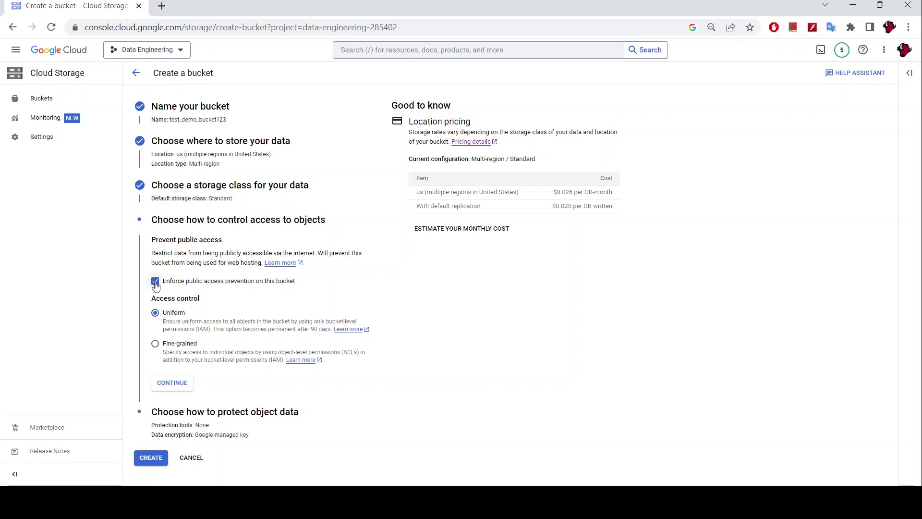
Accept Uniform access control and no protection tools, and create the bucket with public access prevention enforced
left_click(172, 382)
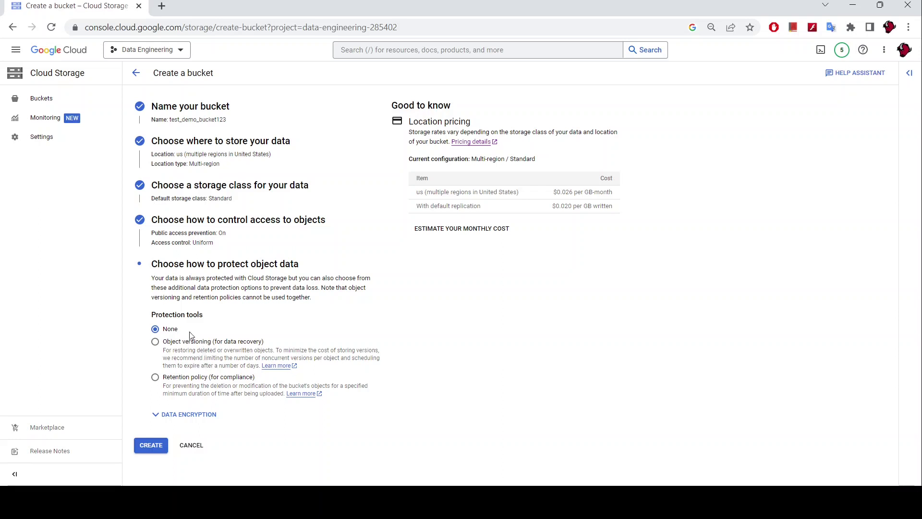
left_click(161, 446)
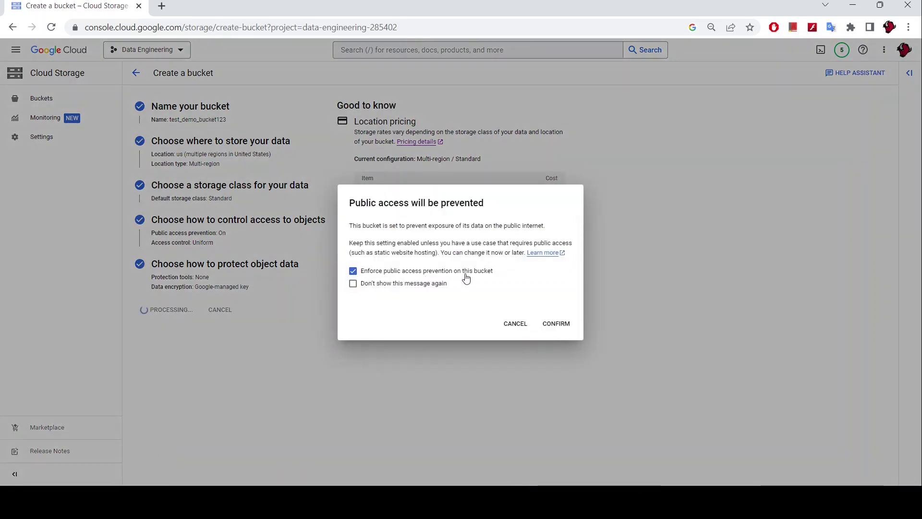
left_click(556, 324)
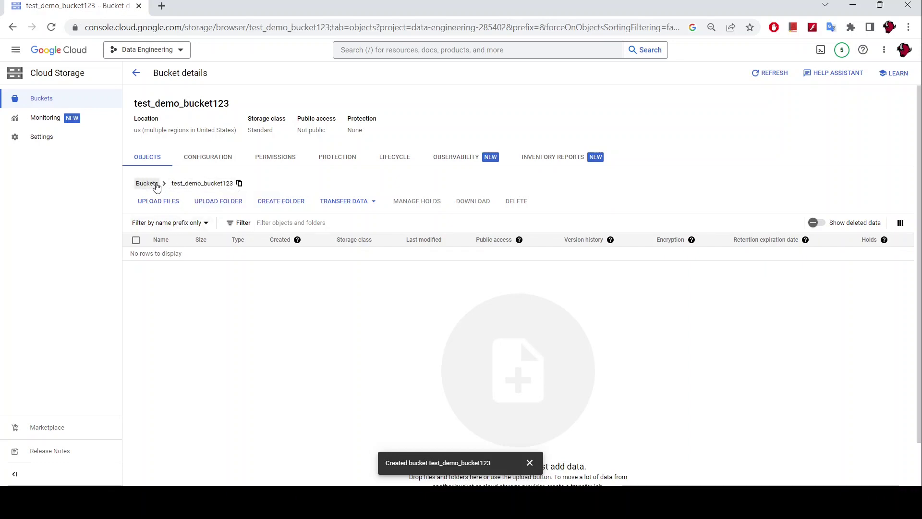
Return to the bucket list, open test_demo_bucket123 from there, and dismiss the creation notification
left_click(155, 186)
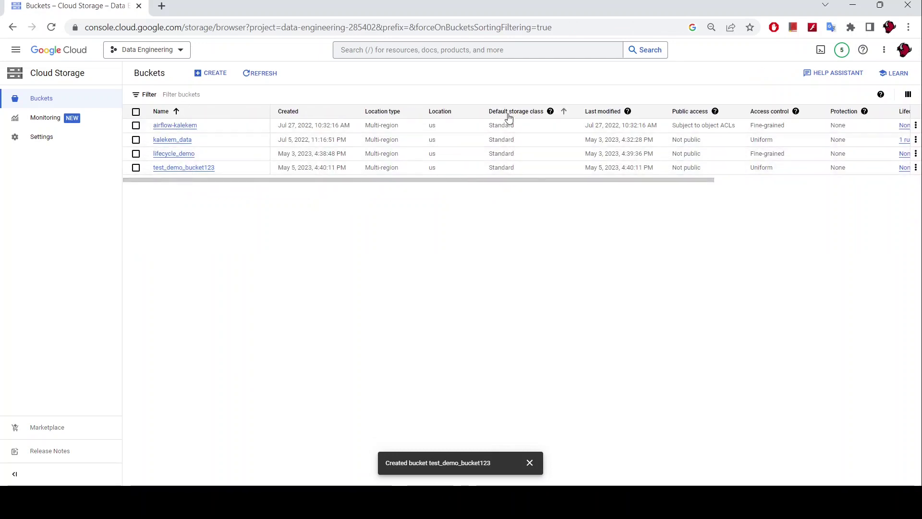
left_click(182, 169)
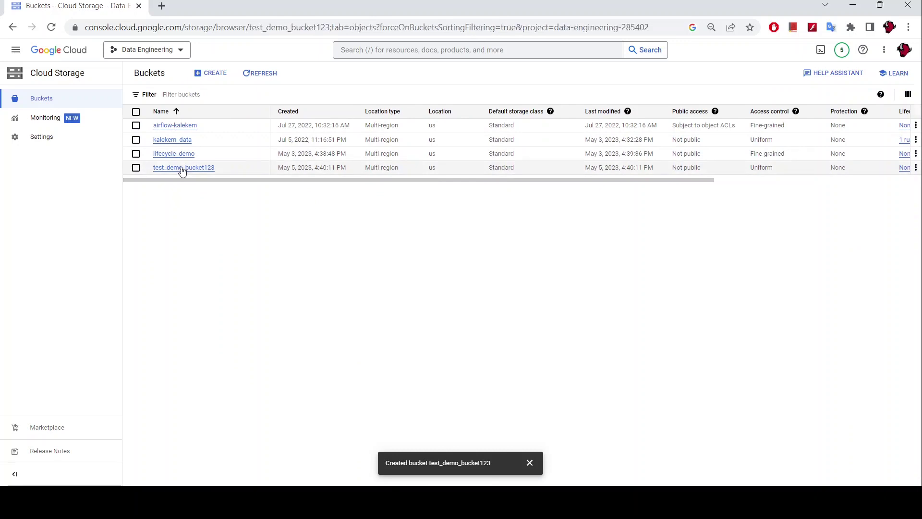
left_click(529, 462)
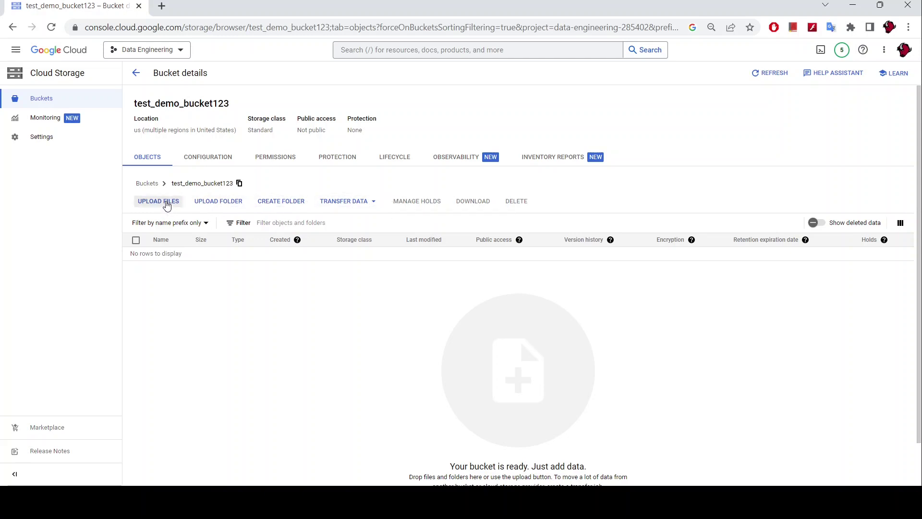
Upload the file sales.csv to test_demo_bucket123 and check the storage class of the uploaded object
left_click(166, 206)
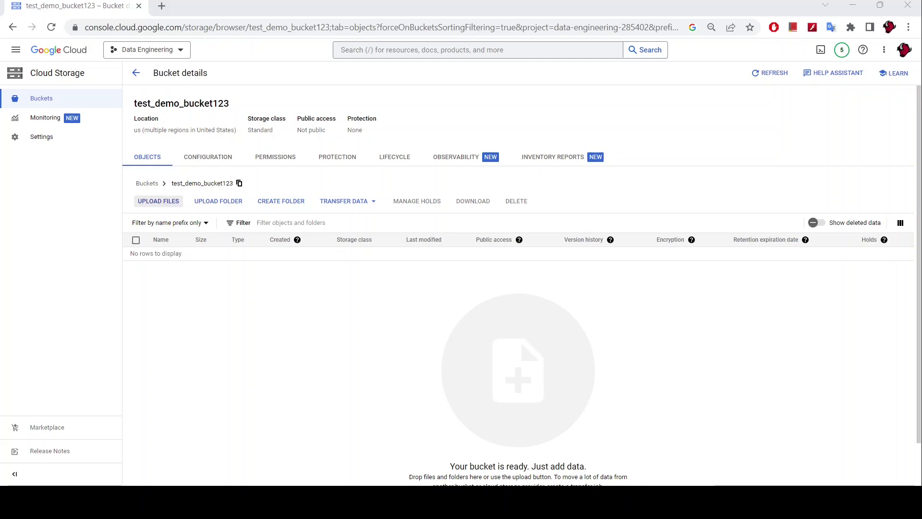
left_click(428, 350)
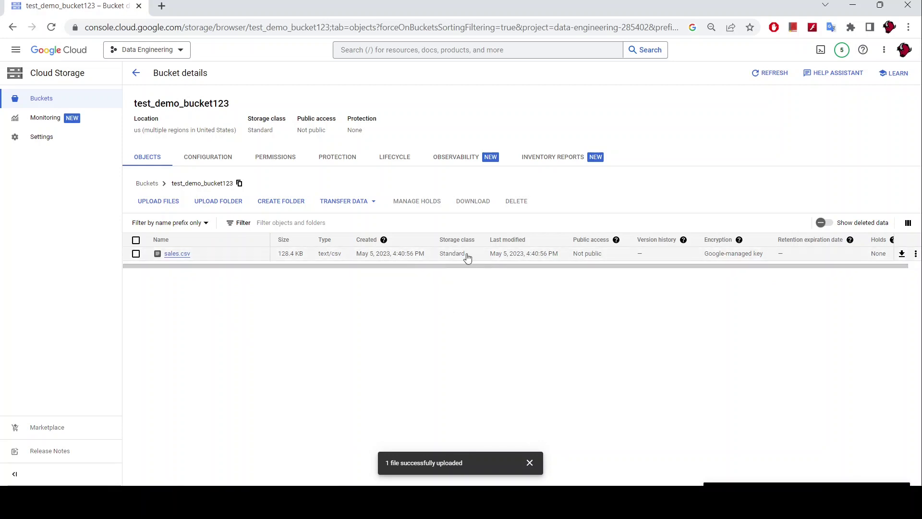
left_click_drag(471, 256, 438, 260)
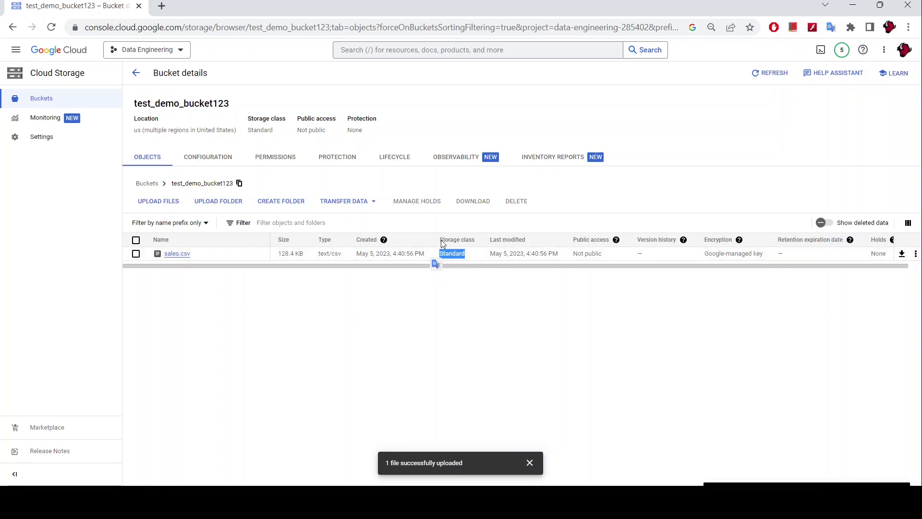
left_click(454, 296)
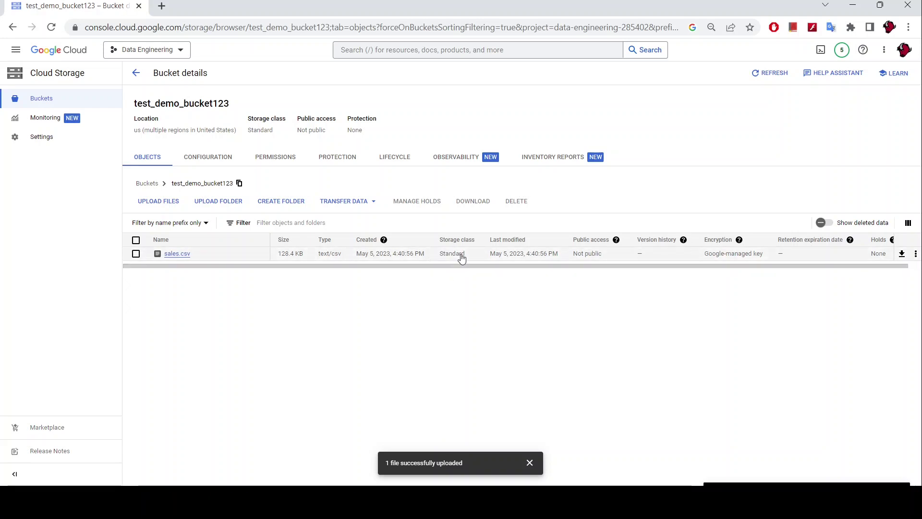
left_click(530, 462)
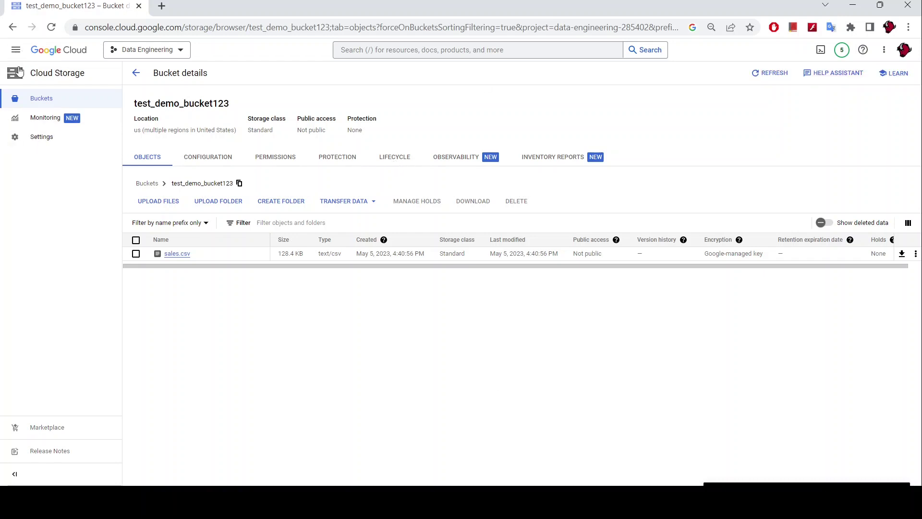
Return to the bucket list and start creating another bucket named test_demo_bucket12345
left_click(16, 51)
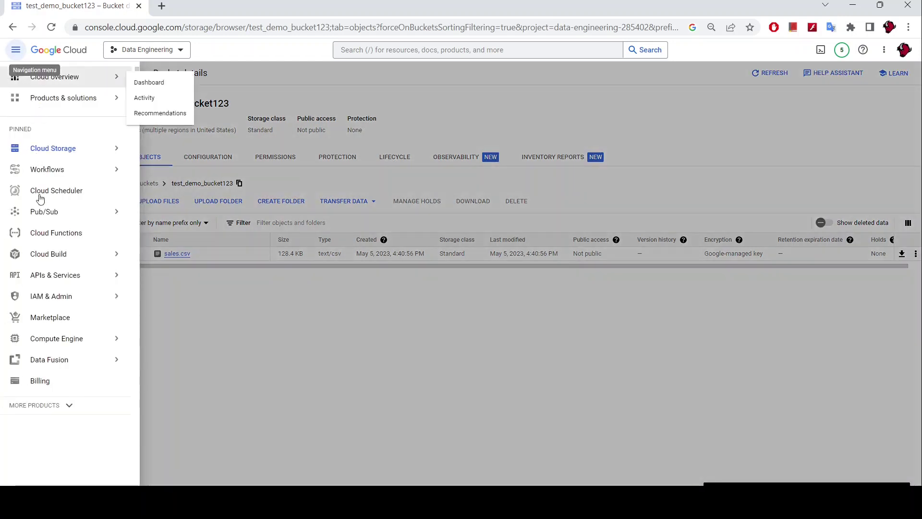
left_click(321, 105)
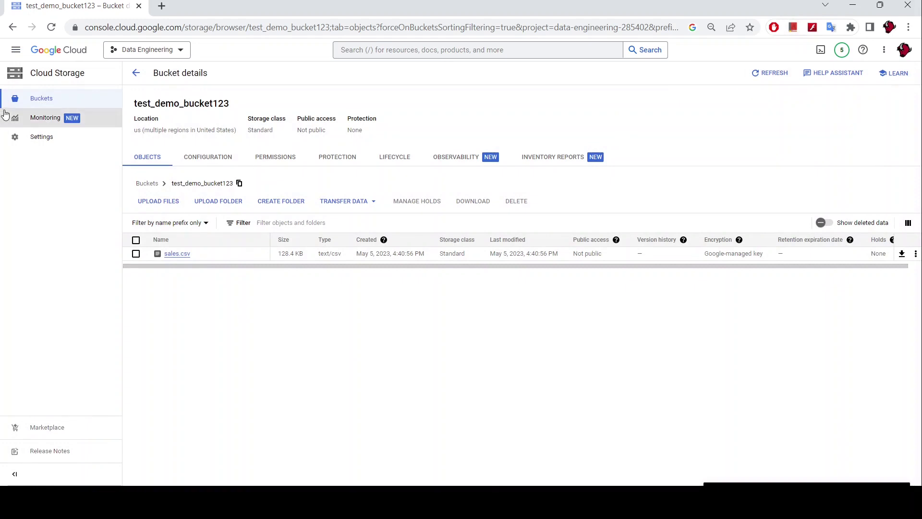
left_click(56, 100)
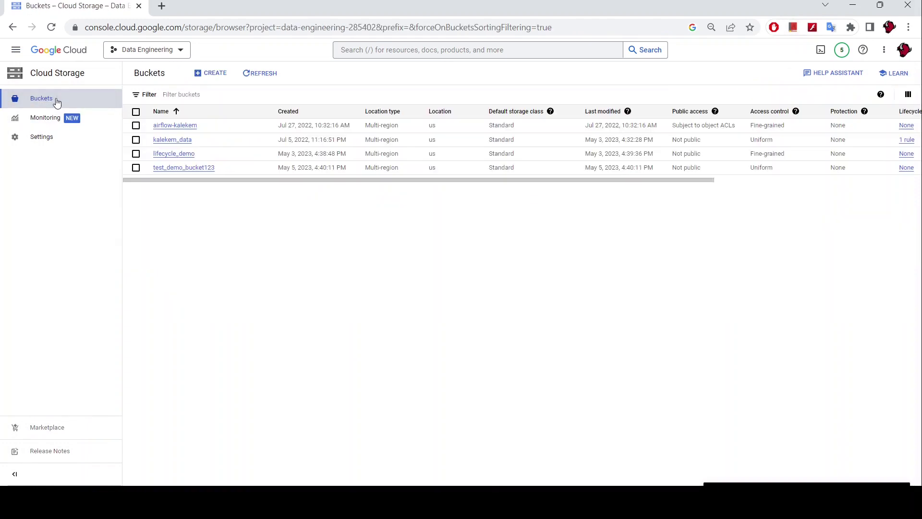
left_click(211, 77)
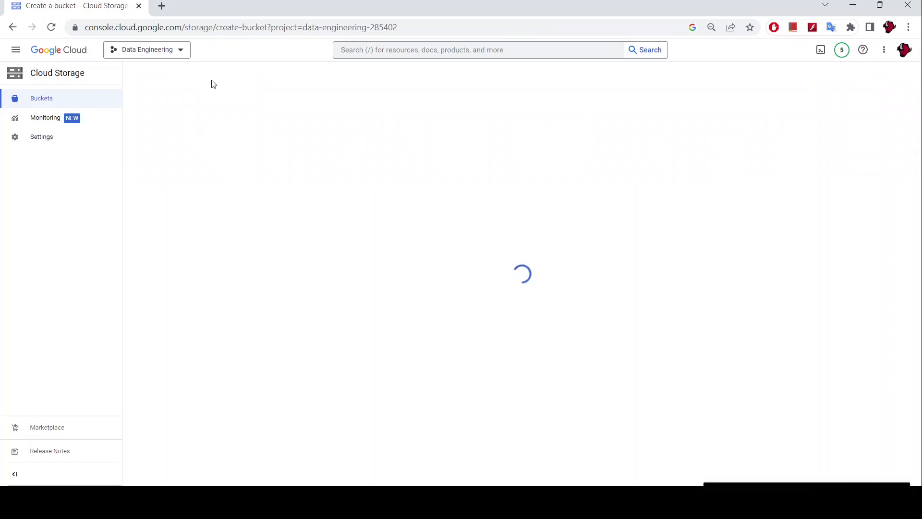
left_click(192, 144)
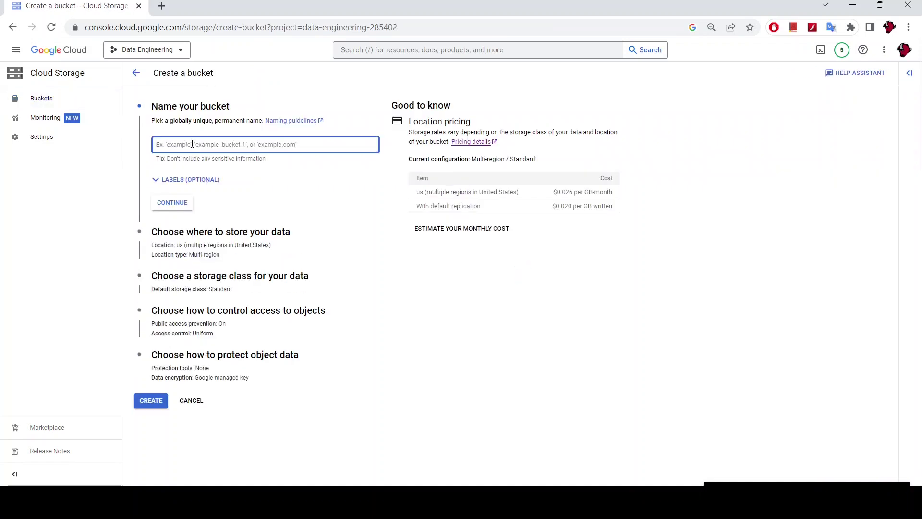
left_click(225, 169)
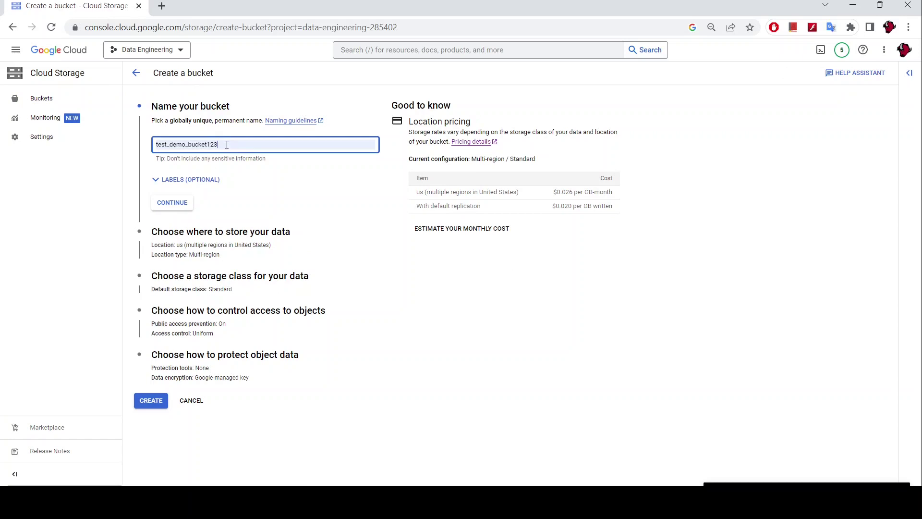
type("45")
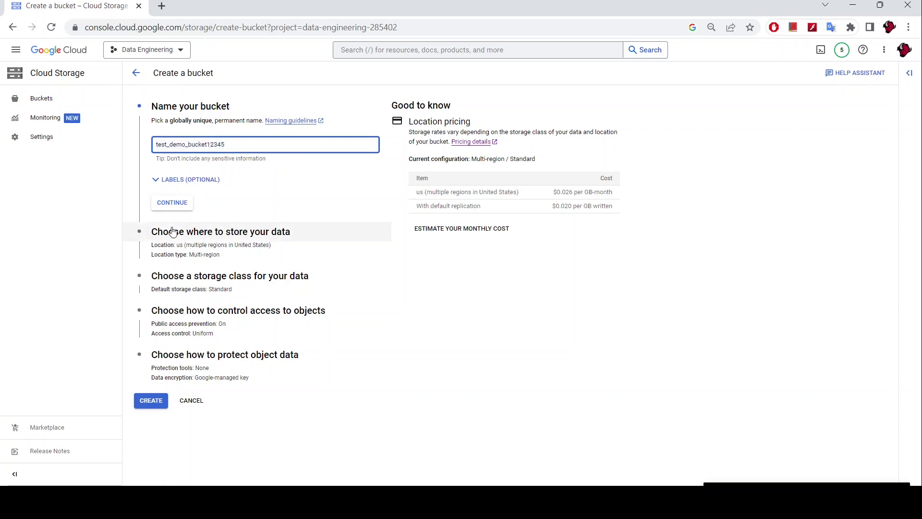
left_click(173, 202)
Keep the Multi-region us location, set the default storage class to Nearline, and create the bucket with public access prevention enforced
left_click(175, 328)
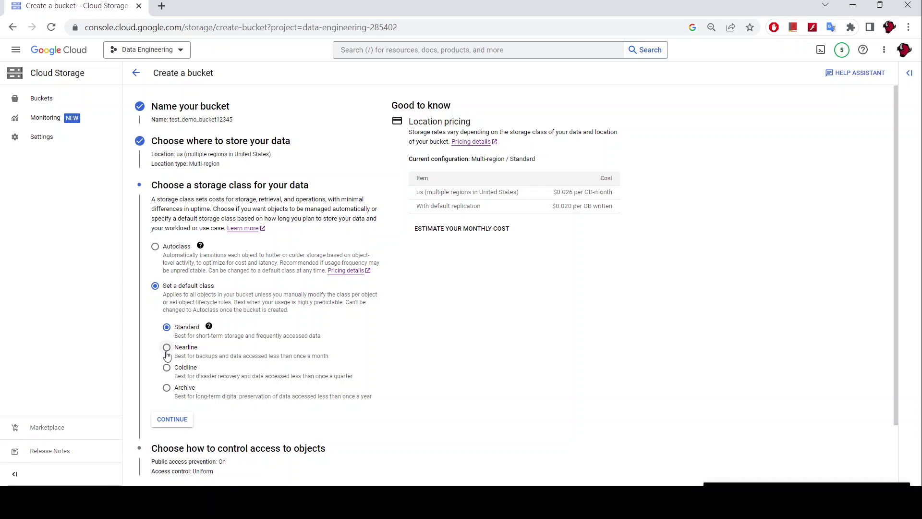
left_click(166, 350)
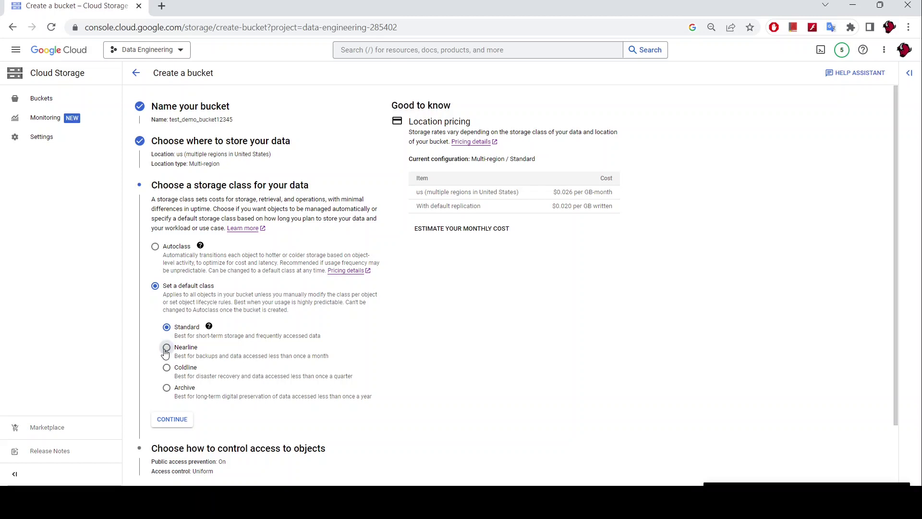
left_click(168, 419)
left_click(150, 460)
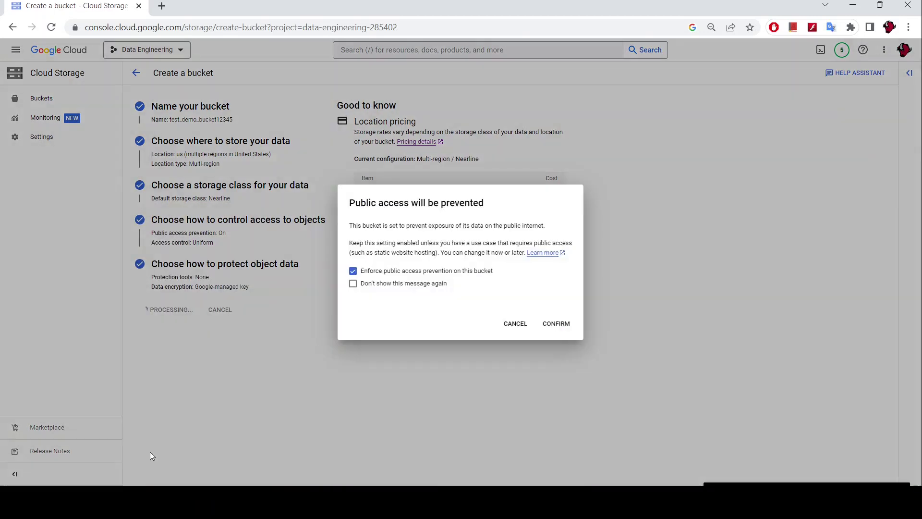
left_click(556, 324)
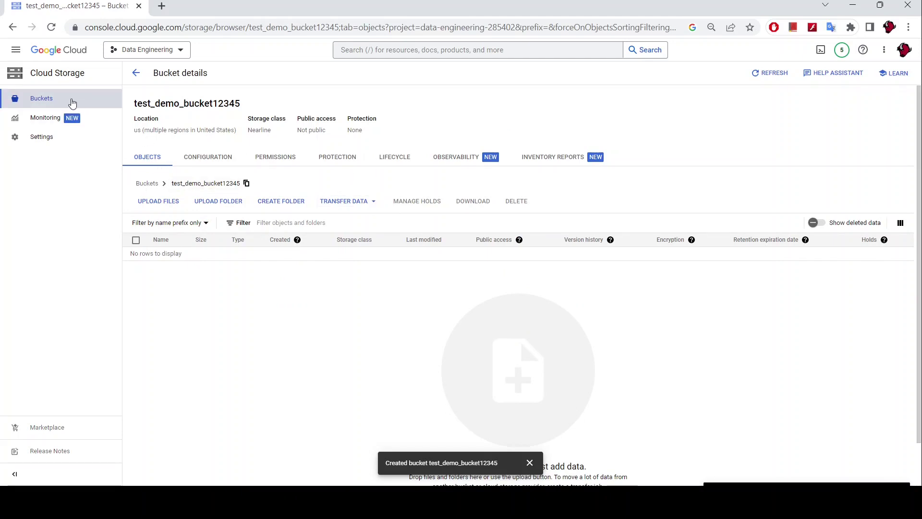
Check the default storage class of test_demo_bucket12345 in the bucket list and open that bucket
left_click(72, 102)
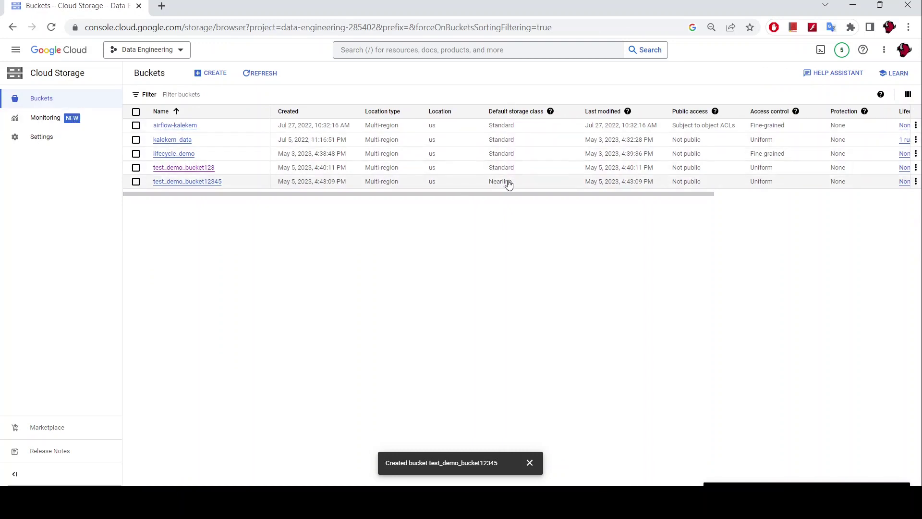
left_click_drag(515, 186, 432, 186)
left_click(518, 199)
left_click(208, 183)
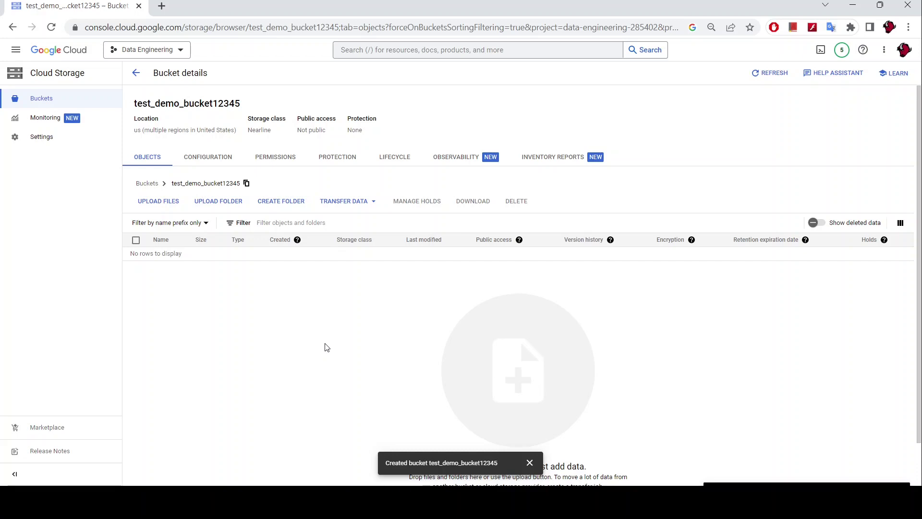
Go back to the bucket list, open test_demo_bucket123, and dismiss the bucket creation notification
left_click(149, 187)
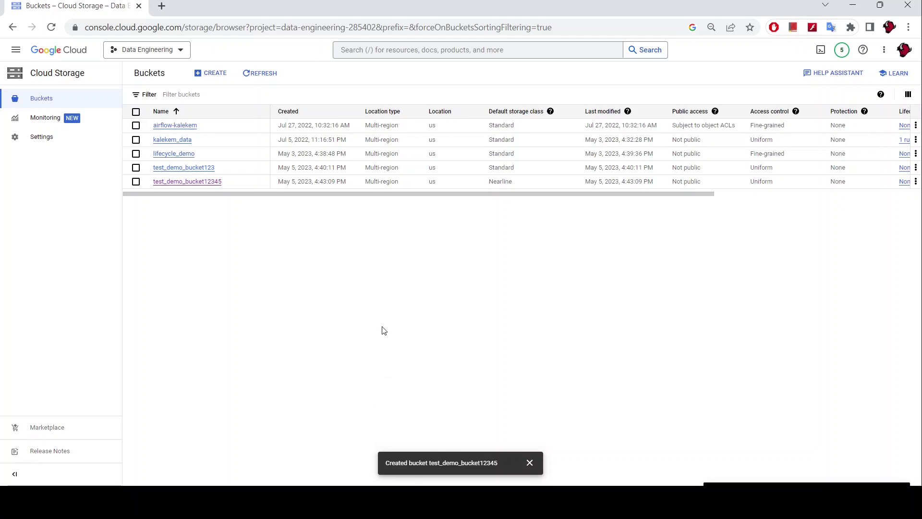
left_click(187, 169)
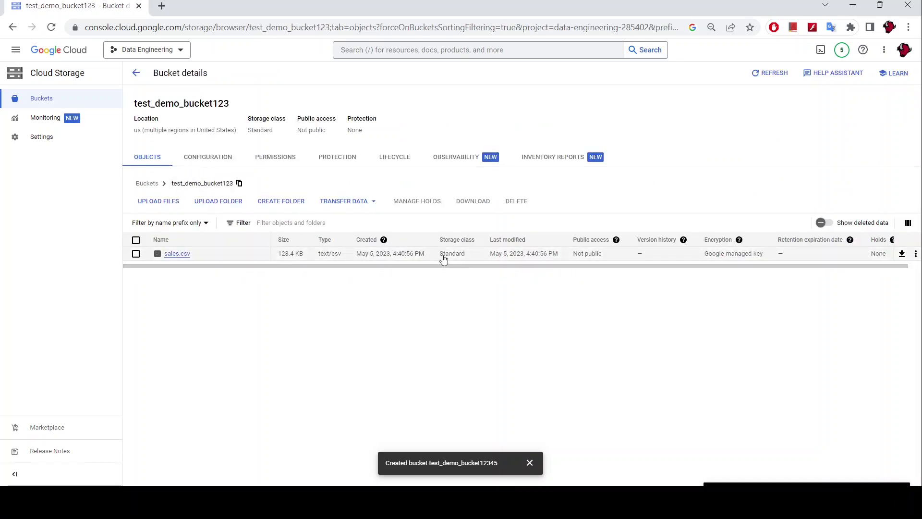
left_click(529, 462)
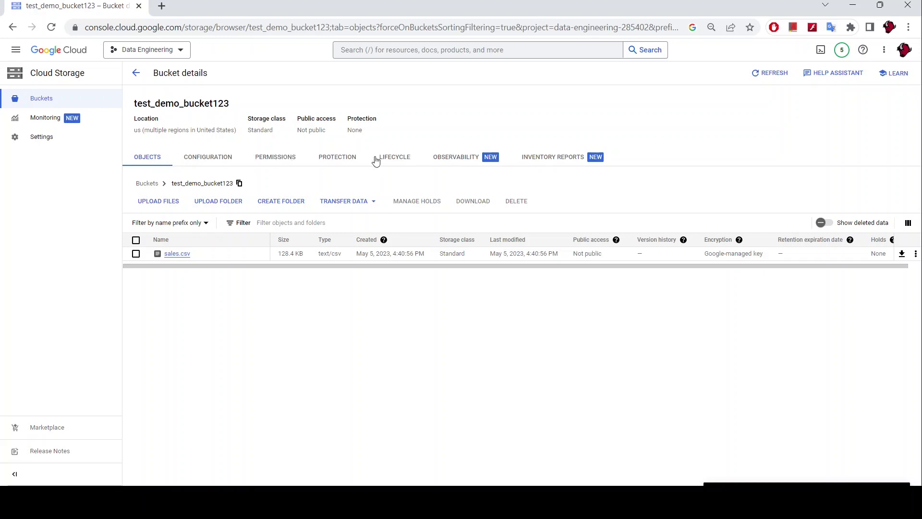
Start a lifecycle rule for test_demo_bucket123 with the action Set storage class to Coldline, and proceed to the object conditions
left_click(395, 160)
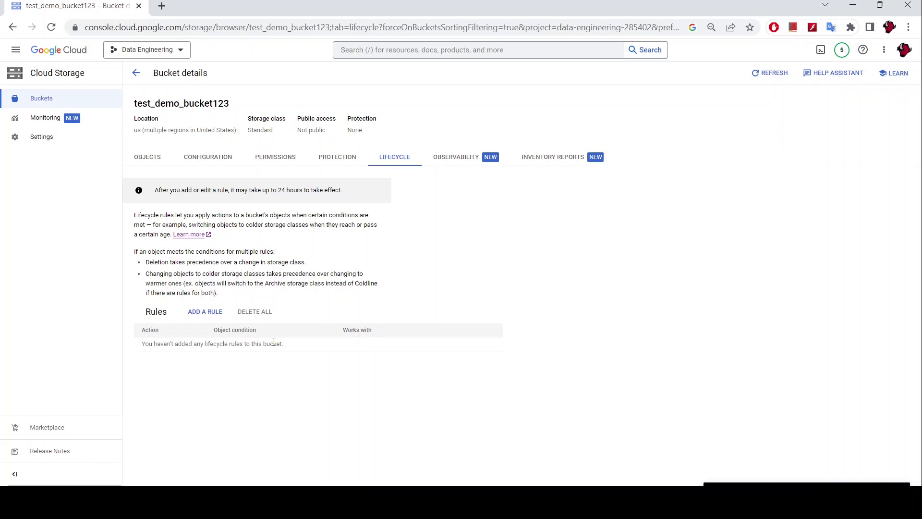
left_click(211, 318)
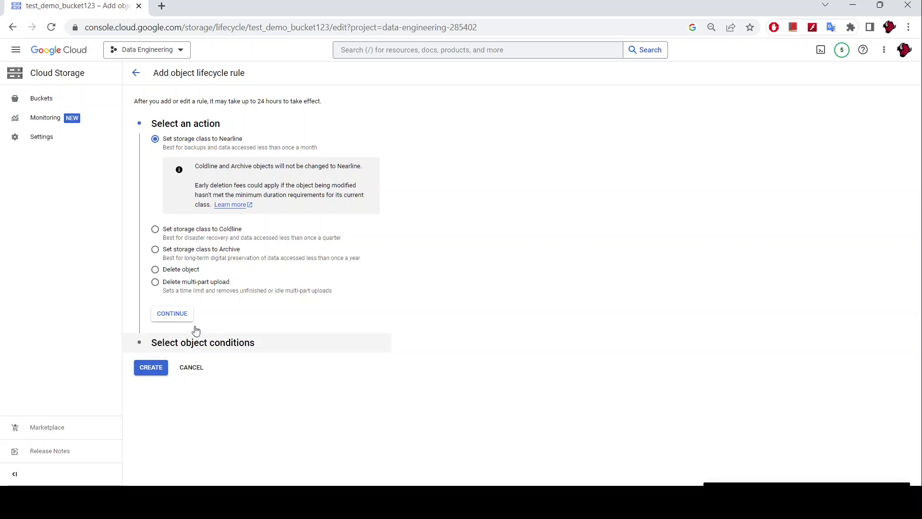
left_click(156, 230)
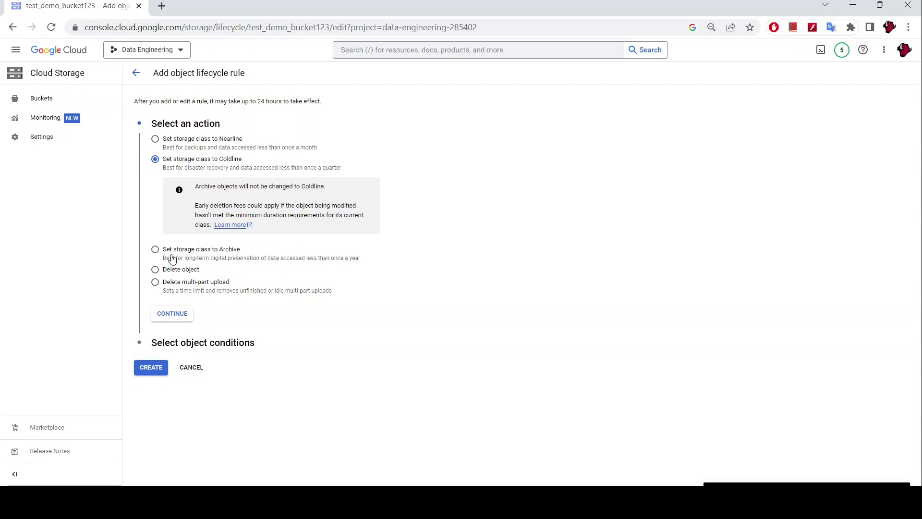
left_click(172, 314)
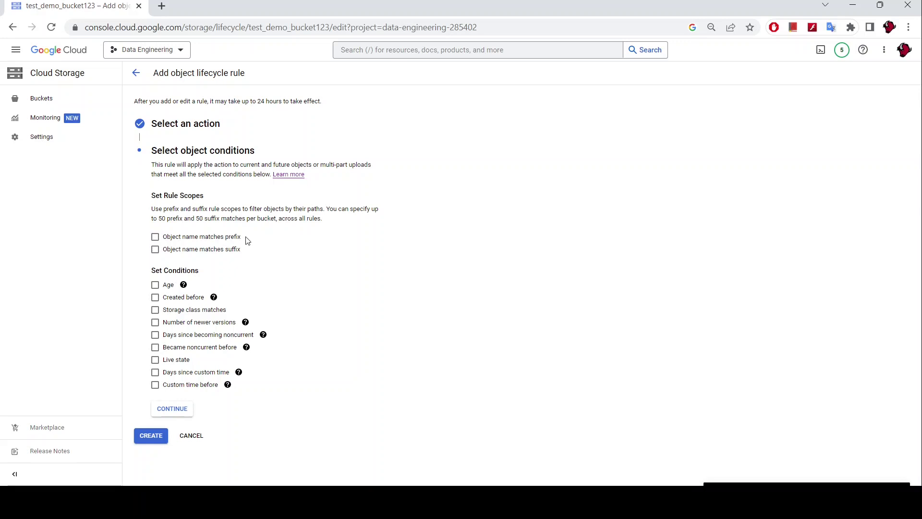
Try the object name prefix and suffix scopes for the lifecycle rule, and clear both of them
left_click(155, 239)
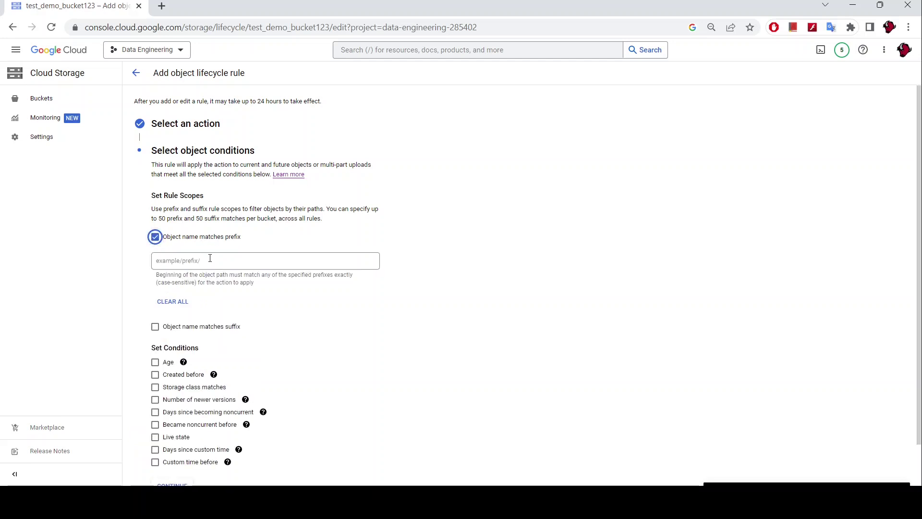
left_click(154, 237)
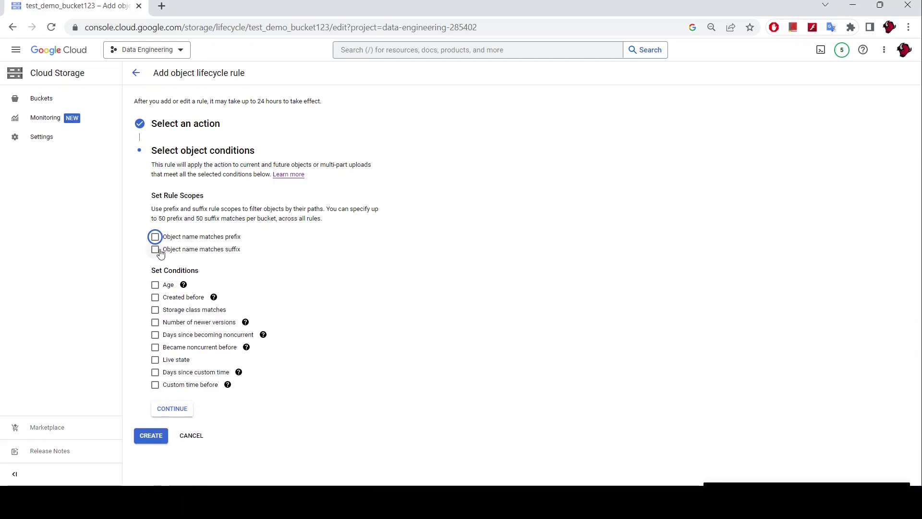
left_click(154, 249)
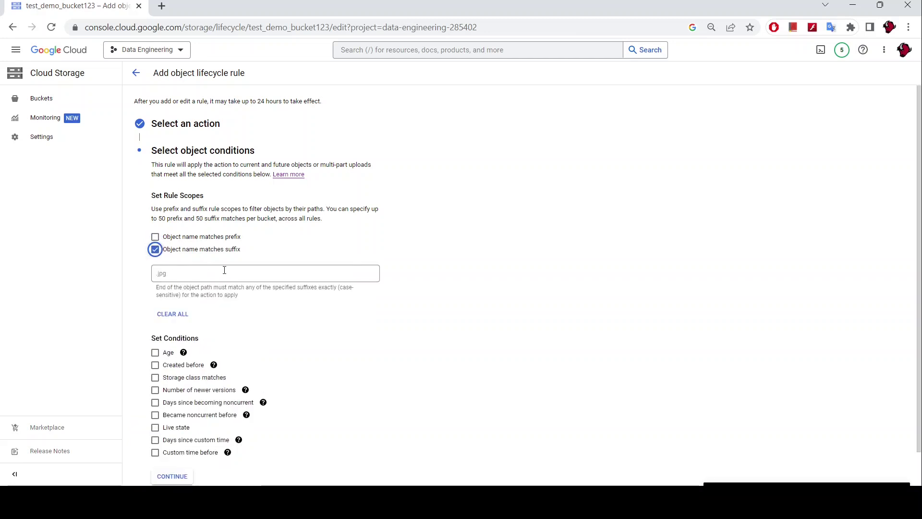
left_click(216, 270)
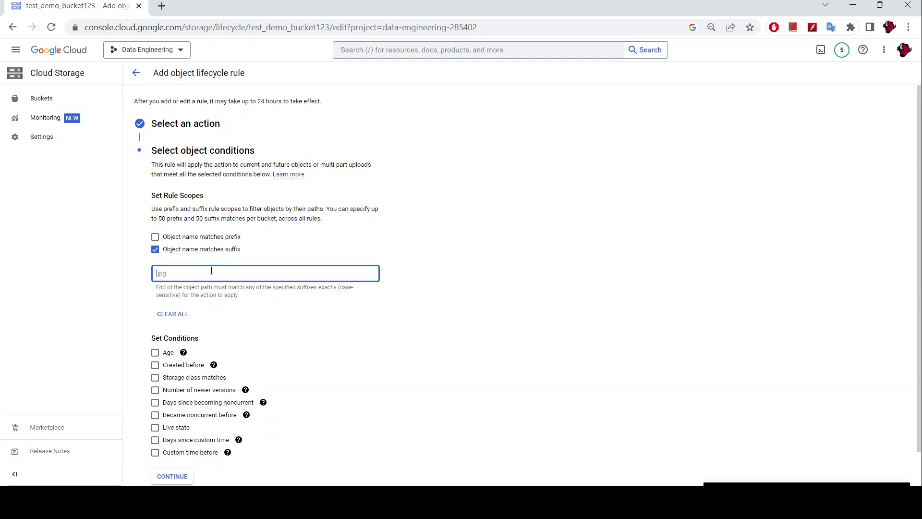
left_click(154, 238)
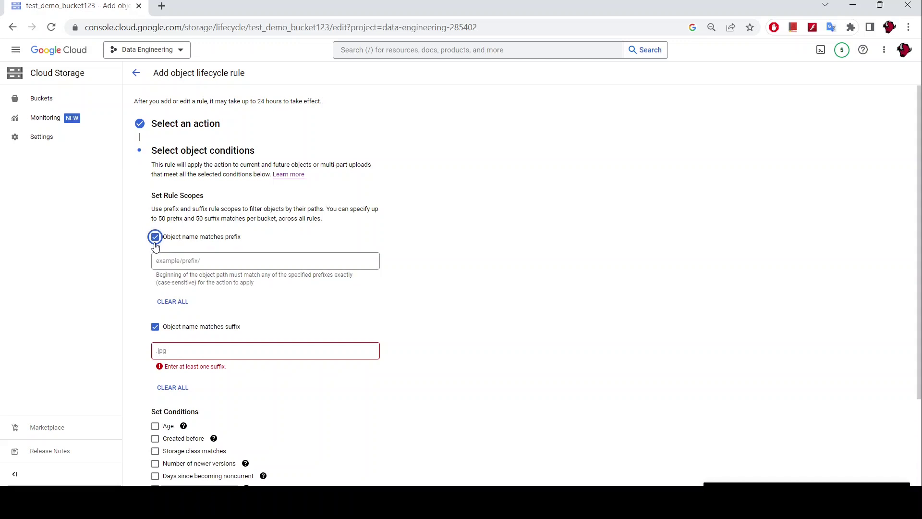
left_click(155, 237)
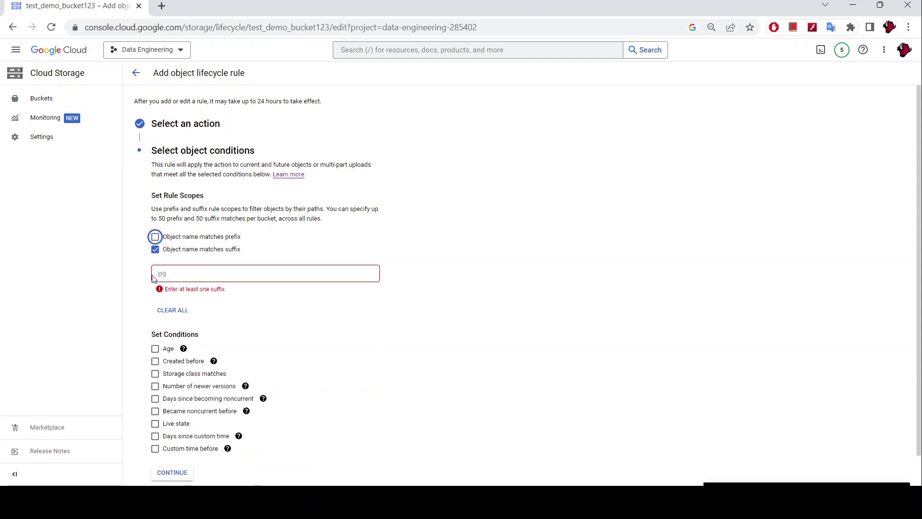
left_click(155, 238)
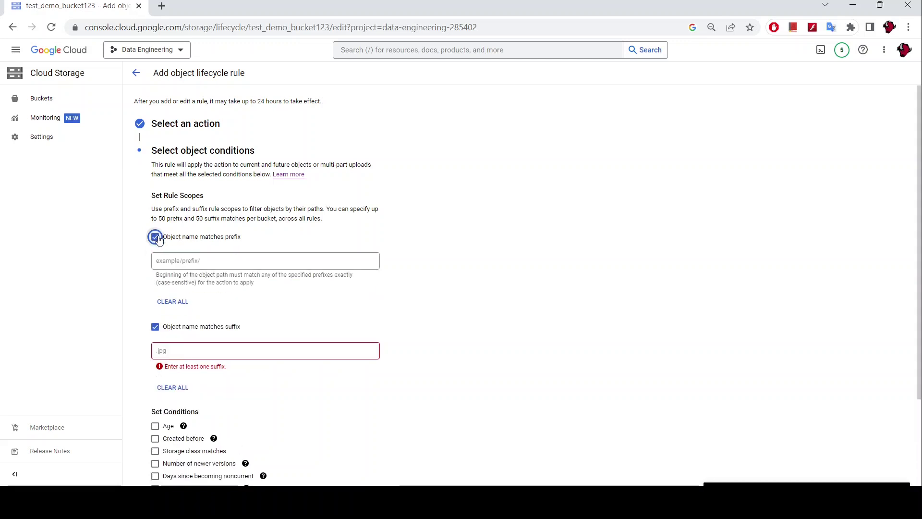
left_click(234, 263)
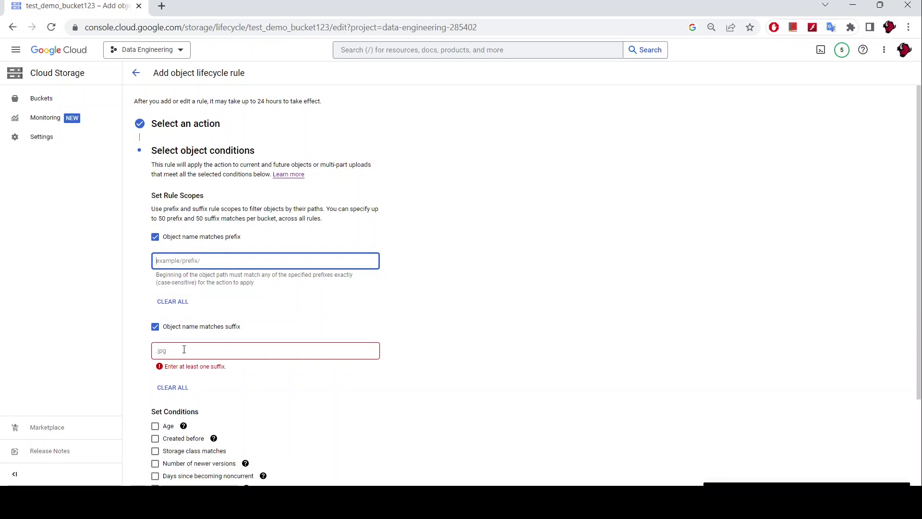
left_click(155, 326)
left_click(156, 238)
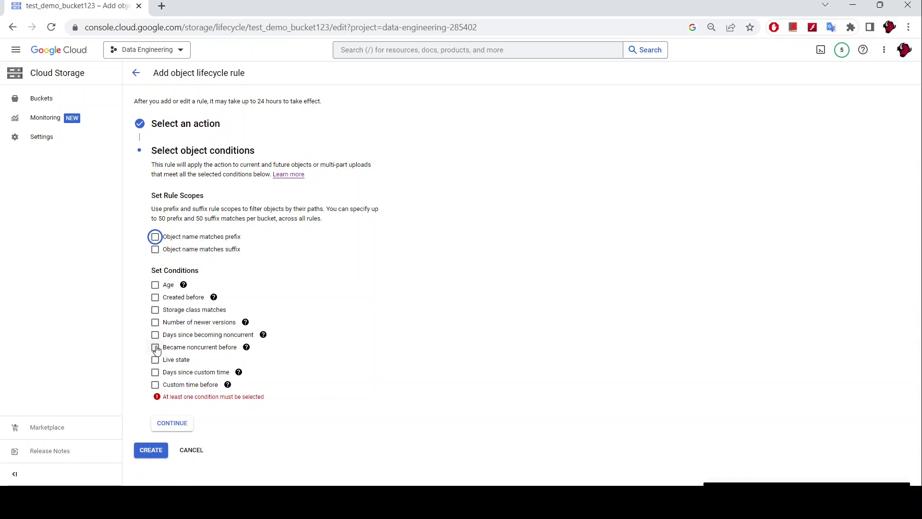
Set the rule's Age condition to 30 days and create the lifecycle rule
left_click(155, 287)
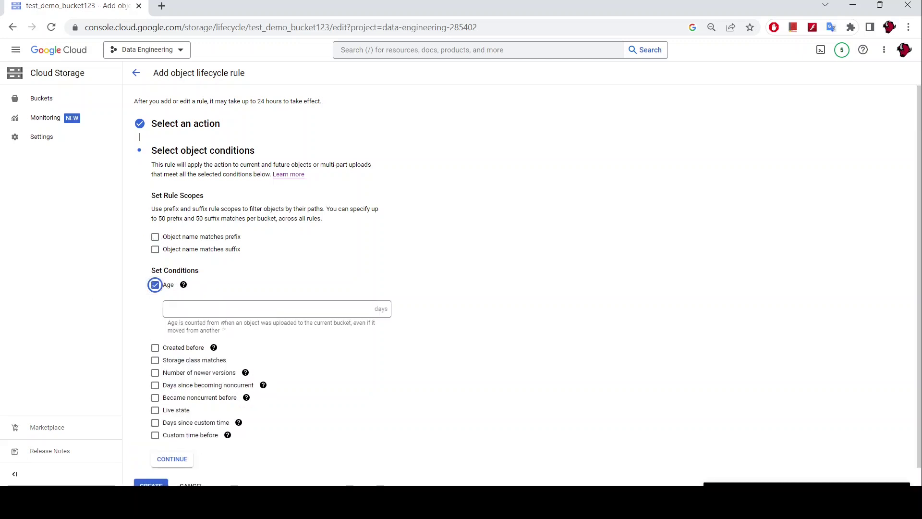
left_click(235, 309)
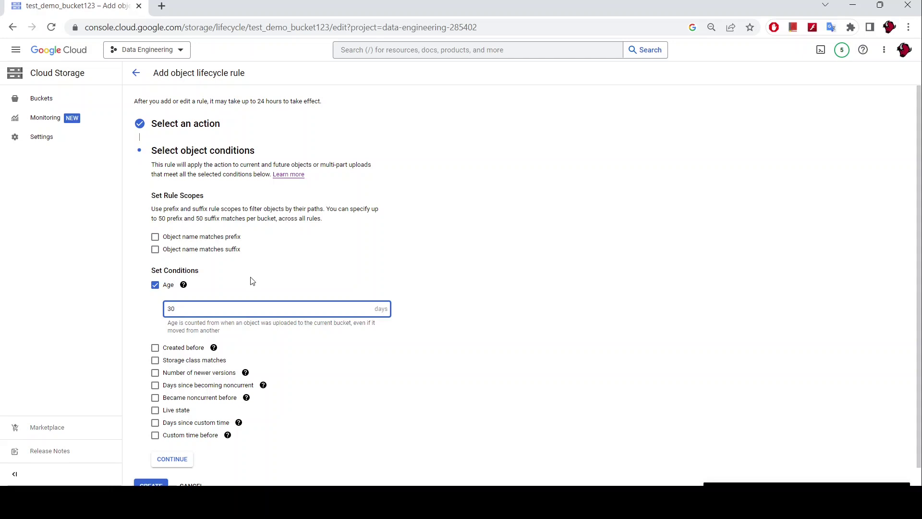
left_click(171, 462)
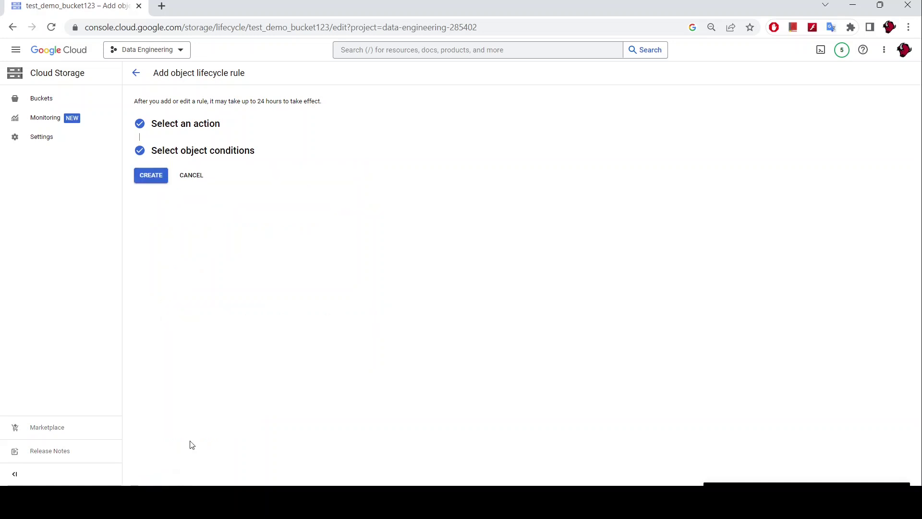
left_click(153, 175)
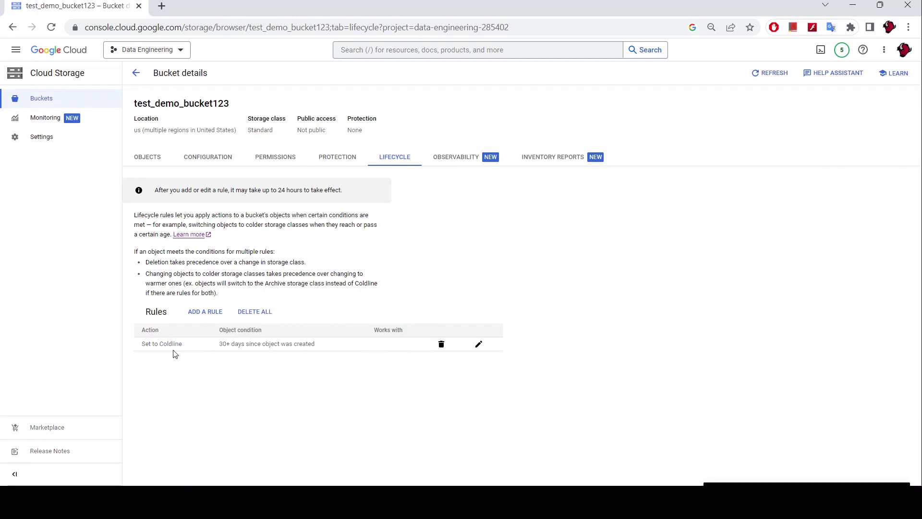
Review the new rule's action, object condition and the notice on when rules take effect, and check sales.csv's storage class in the refreshed object list
left_click_drag(196, 347, 139, 350)
left_click_drag(221, 345, 322, 346)
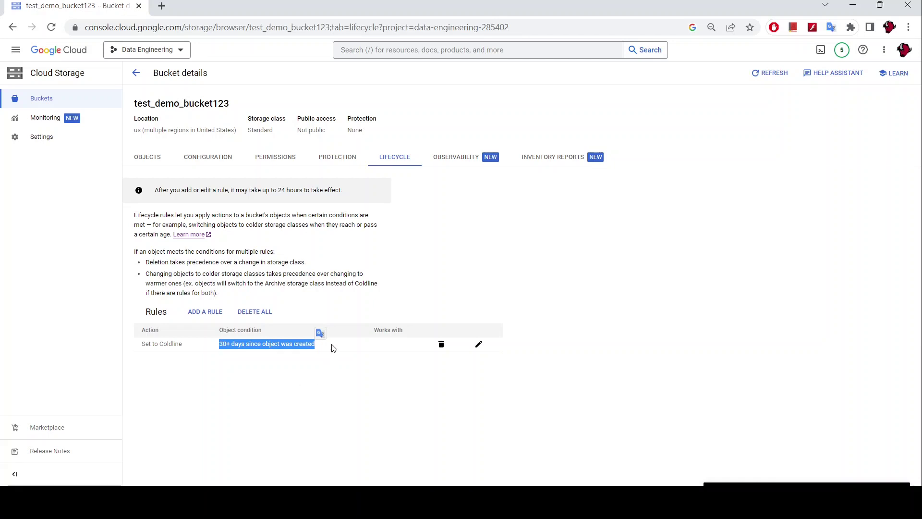
left_click(322, 366)
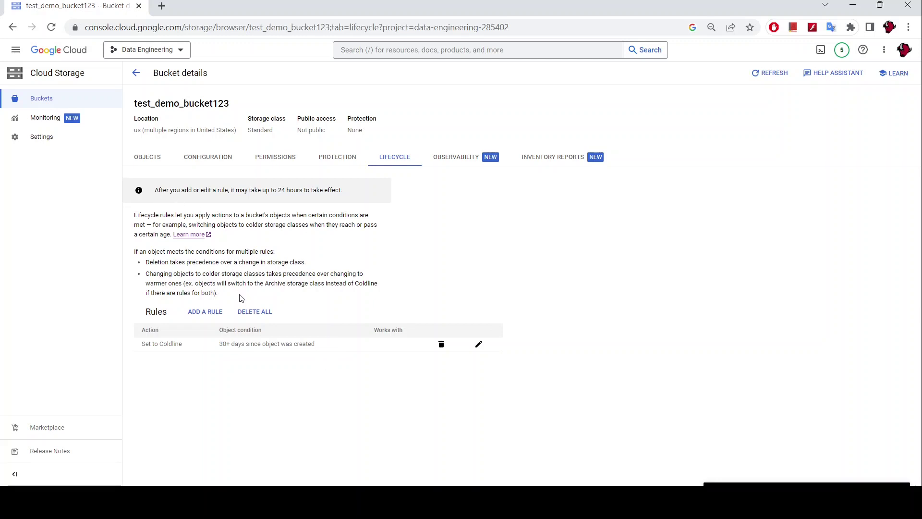
left_click_drag(156, 190, 350, 194)
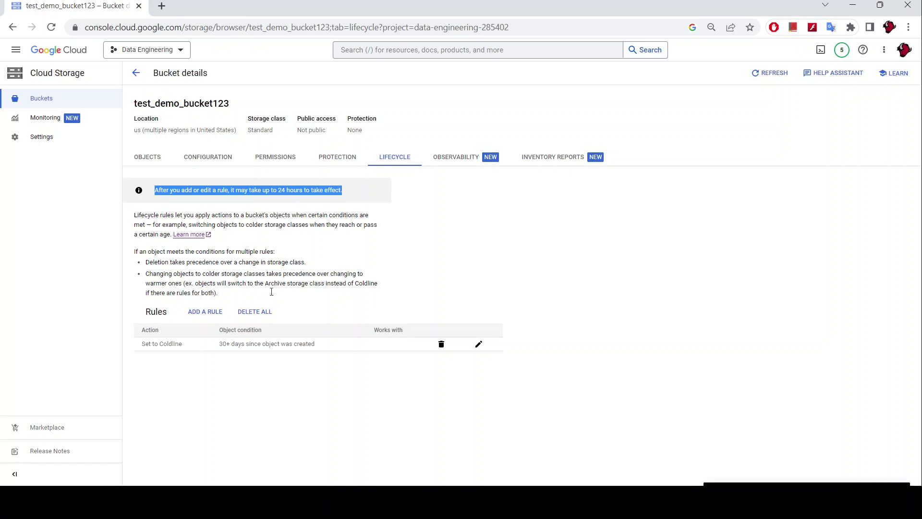
left_click_drag(187, 344, 139, 349)
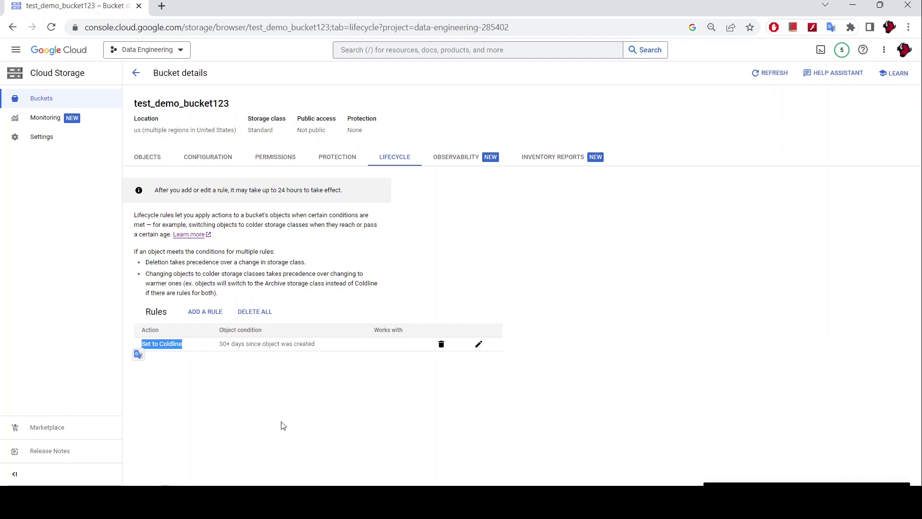
left_click(269, 400)
left_click(146, 159)
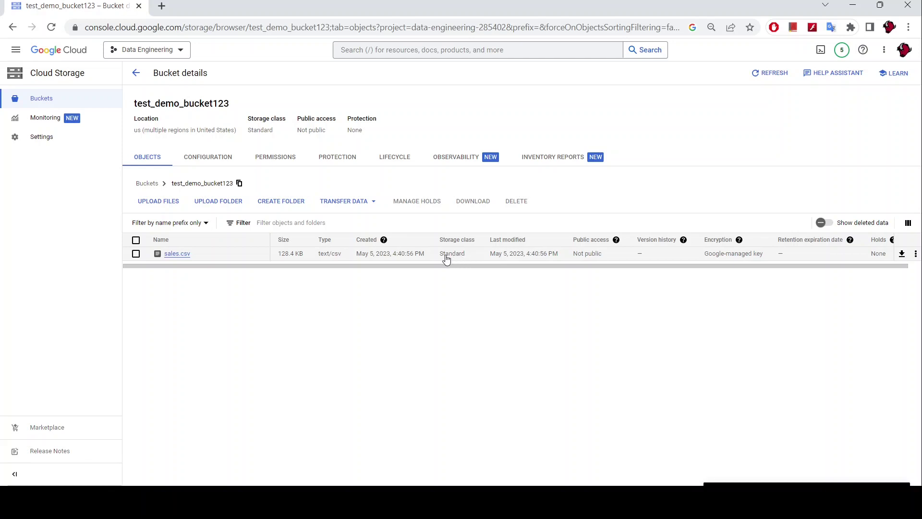
left_click(765, 78)
Open the kalekem_data bucket from the bucket list and compare its lifecycle rule with the storage classes of its objects
left_click(81, 103)
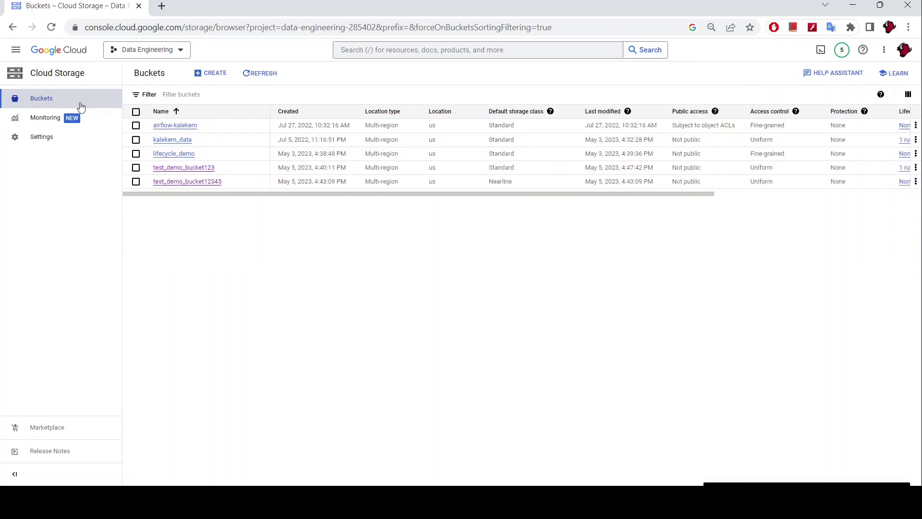
left_click(183, 140)
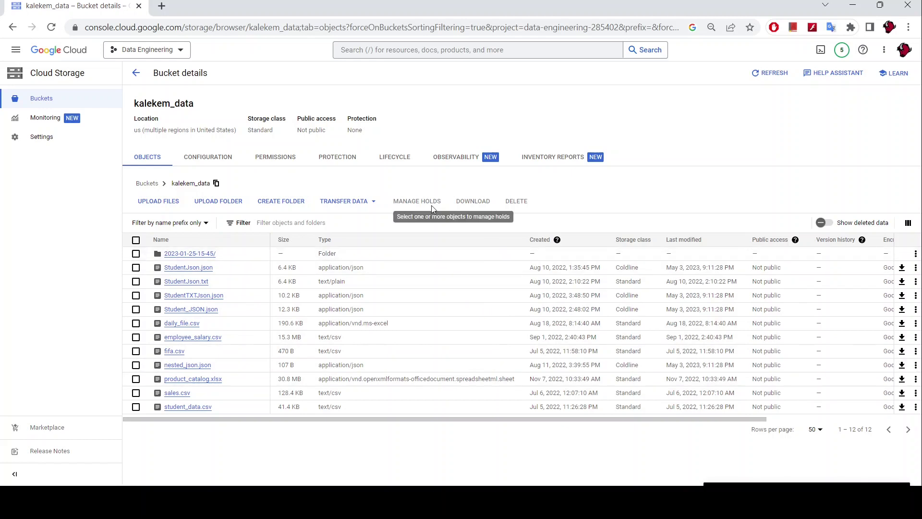
left_click(393, 158)
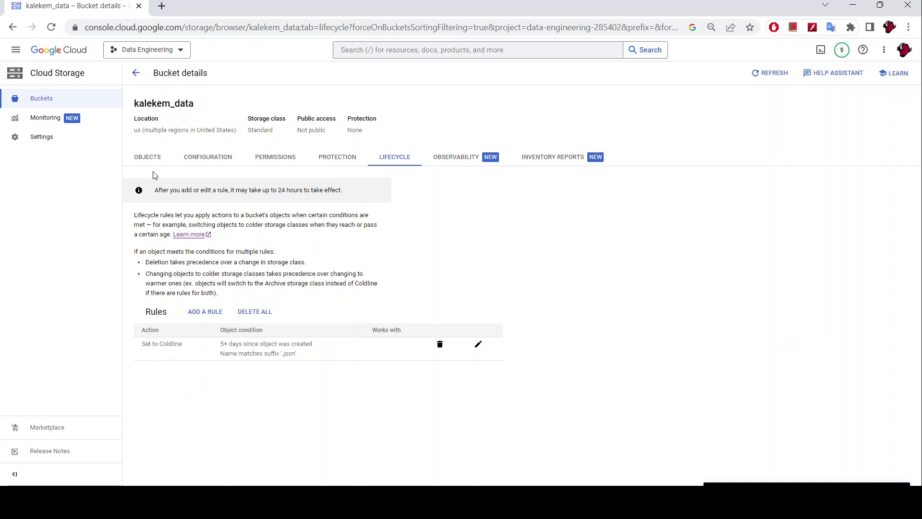
left_click(148, 157)
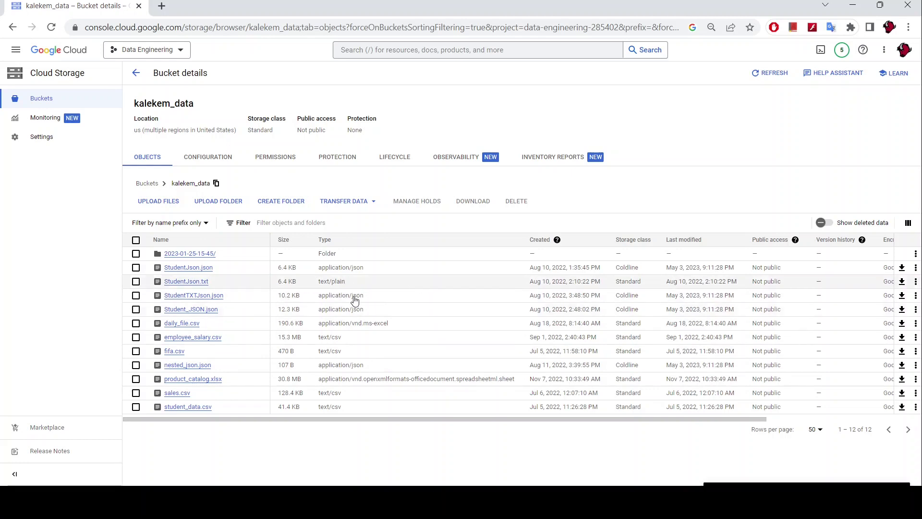
Open kalekem_data's lifecycle rule for editing, cancel without changes, and review the rule's suffix and age conditions
left_click(388, 164)
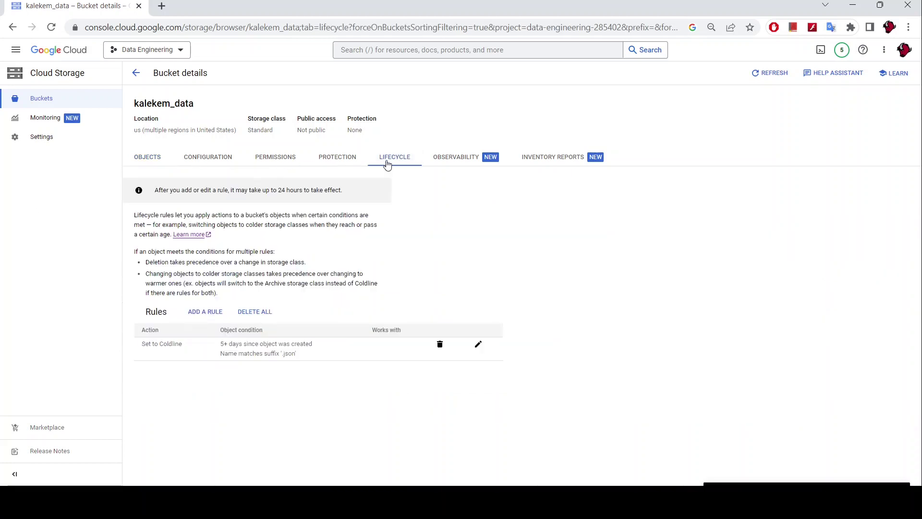
left_click(482, 352)
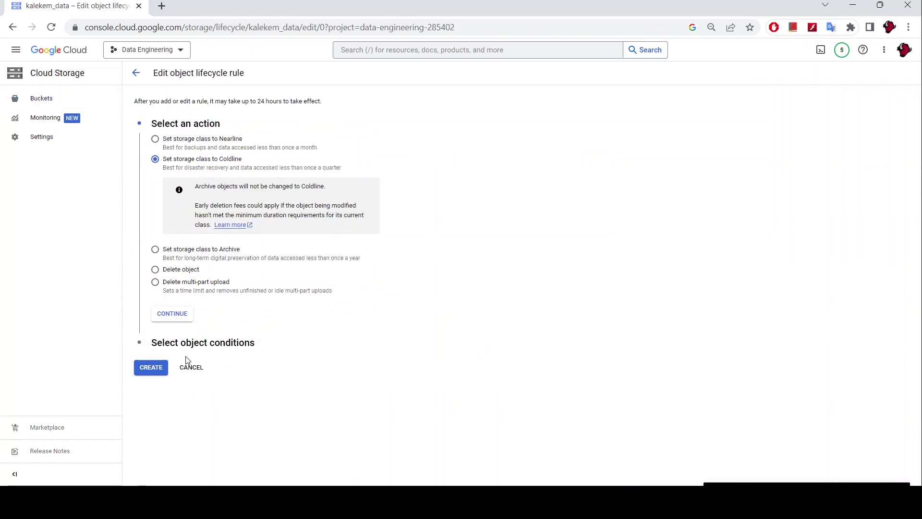
left_click(200, 367)
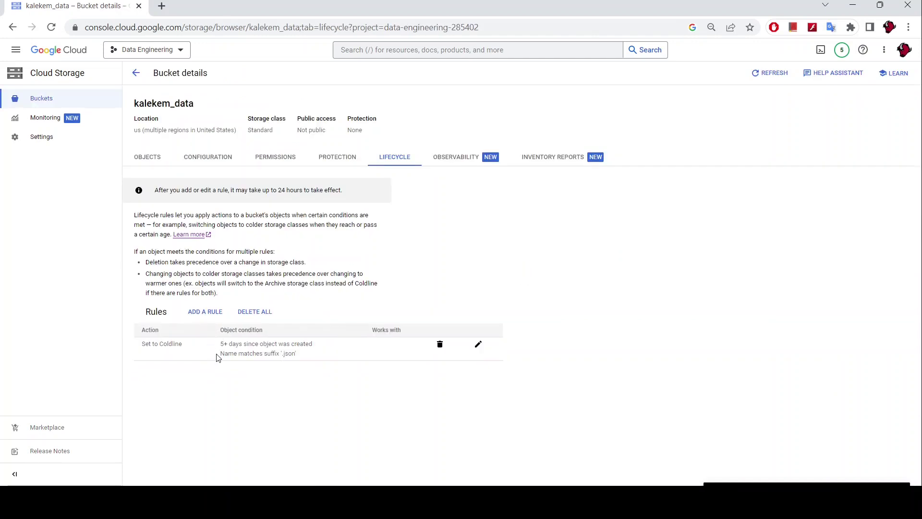
left_click_drag(296, 355, 270, 354)
left_click(246, 363)
left_click_drag(221, 344, 267, 344)
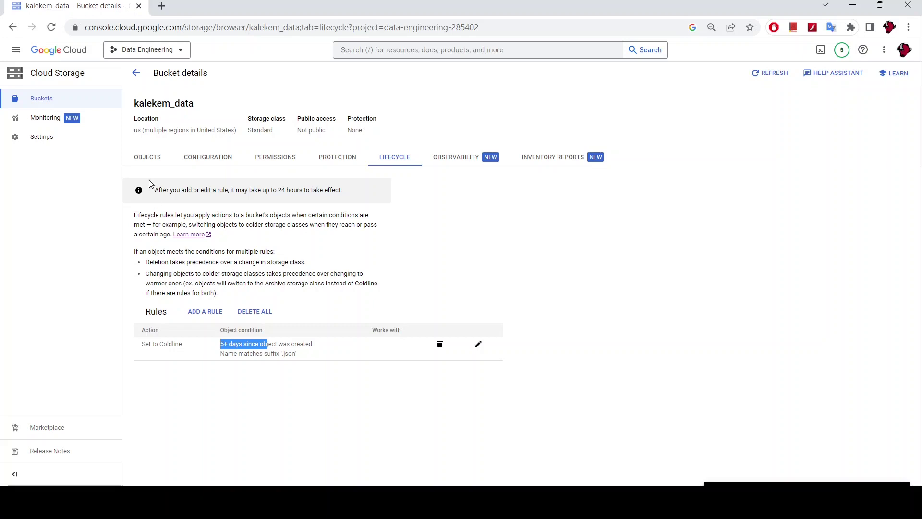
Check the storage classes of kalekem_data's JSON objects against the bucket's lifecycle rule once more
left_click(146, 157)
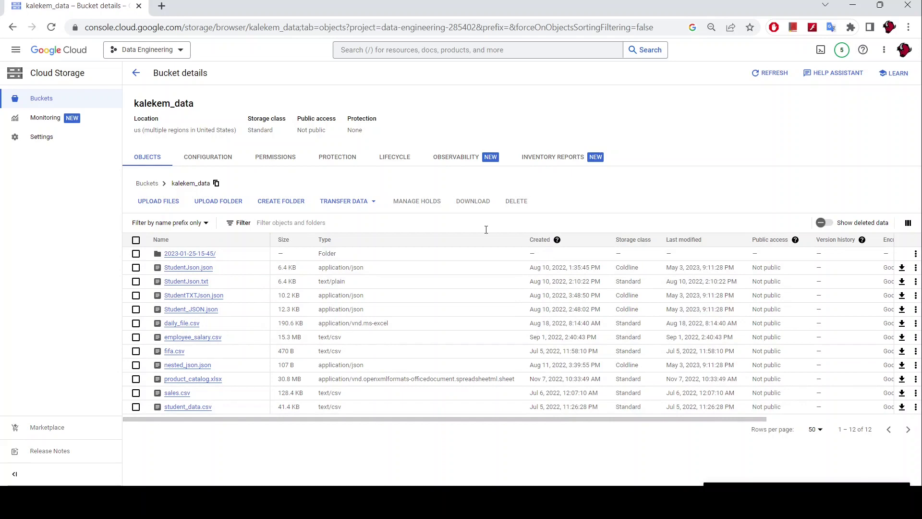
left_click(389, 160)
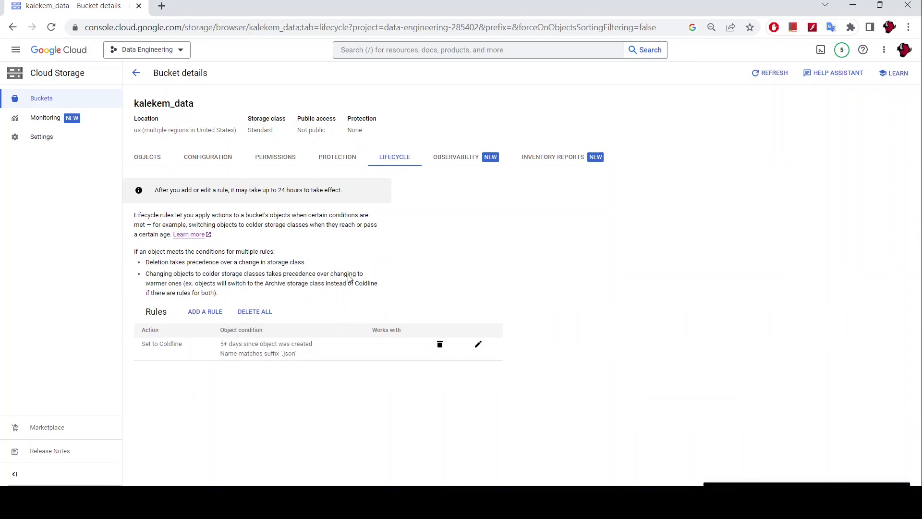
left_click(167, 162)
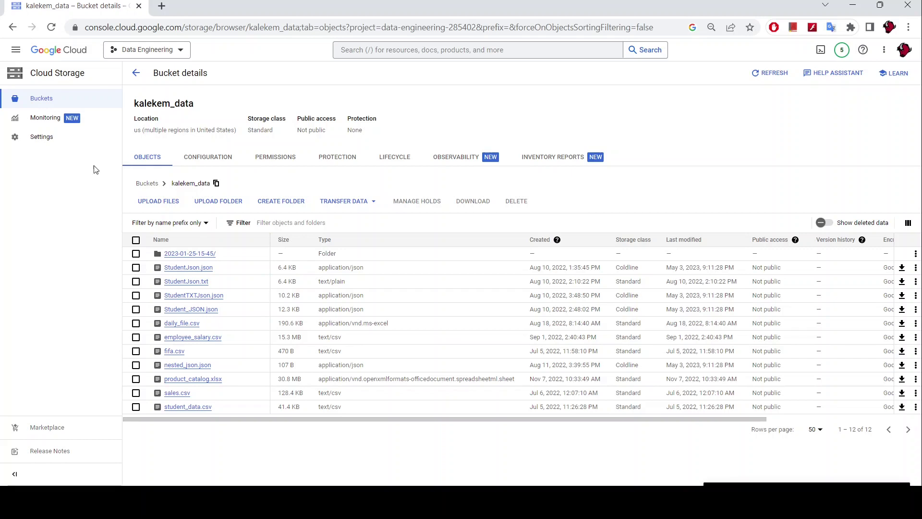
Return to the bucket list, reopen test_demo_bucket123, and view its lifecycle rules
left_click(51, 98)
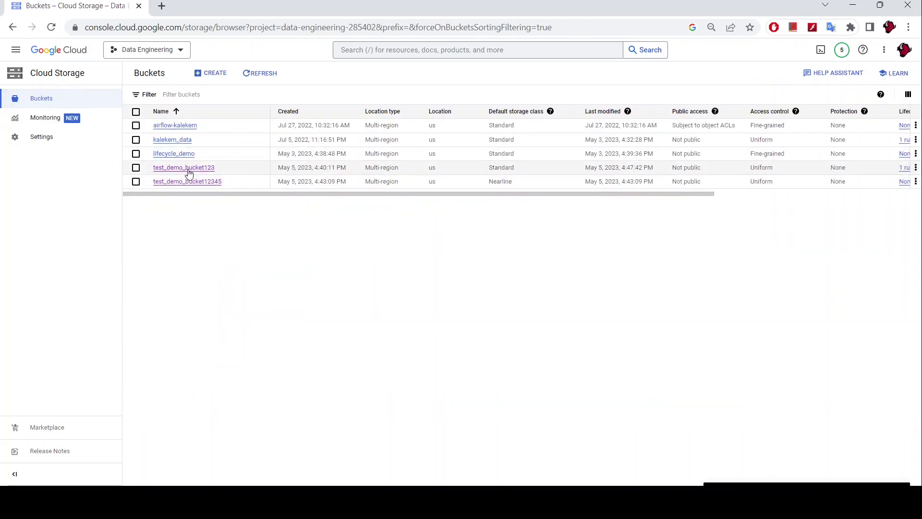
left_click(185, 168)
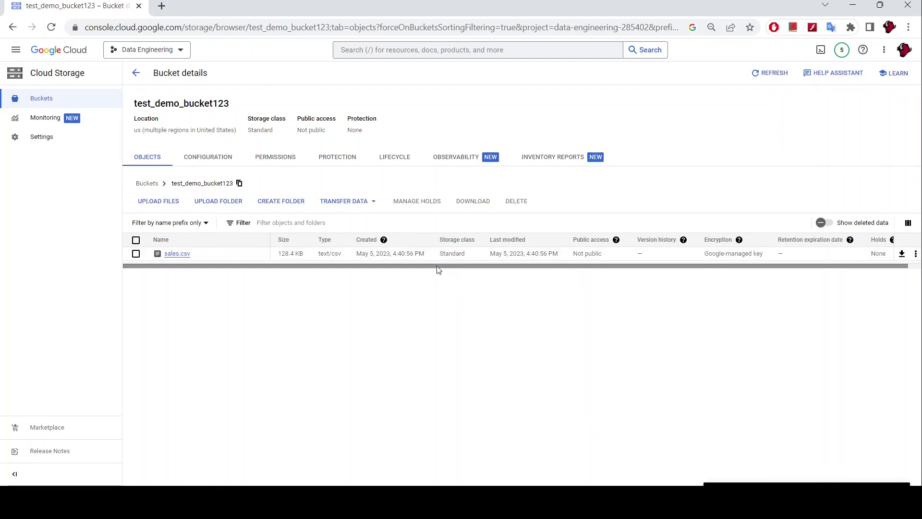
left_click(395, 157)
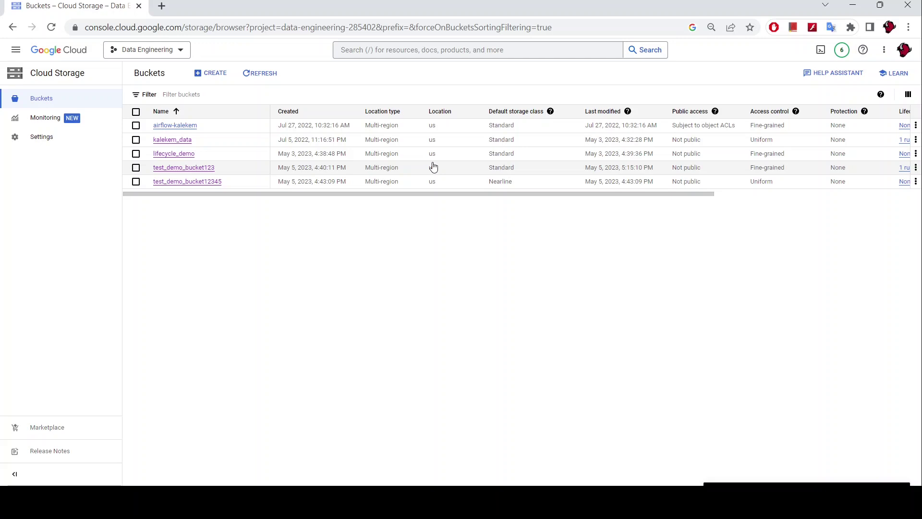
Open the lifecycle_demo bucket and check its lifecycle rules and the storage class of sales.csv
left_click(175, 154)
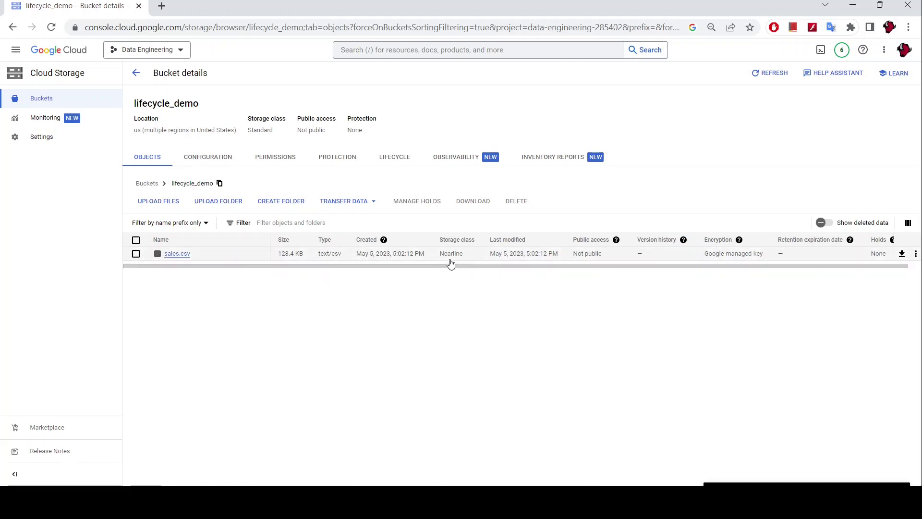
left_click_drag(468, 255, 438, 258)
left_click(438, 293)
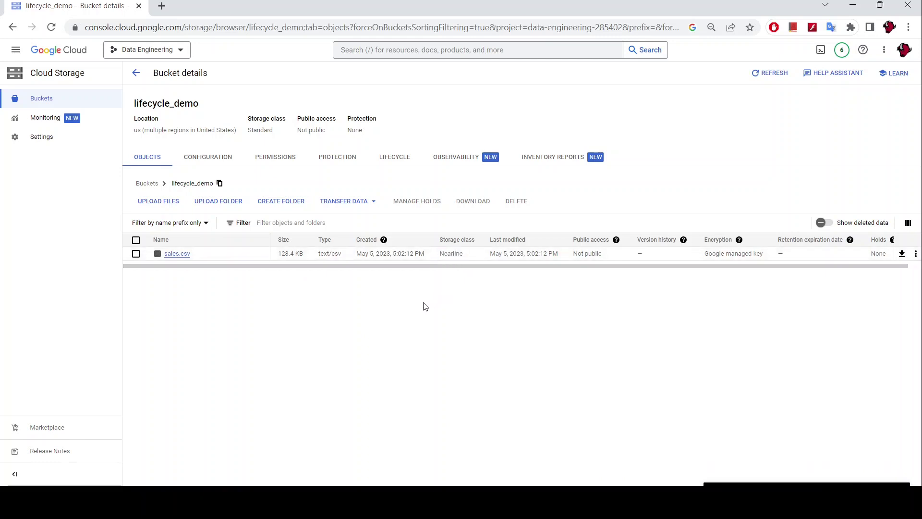
left_click(386, 160)
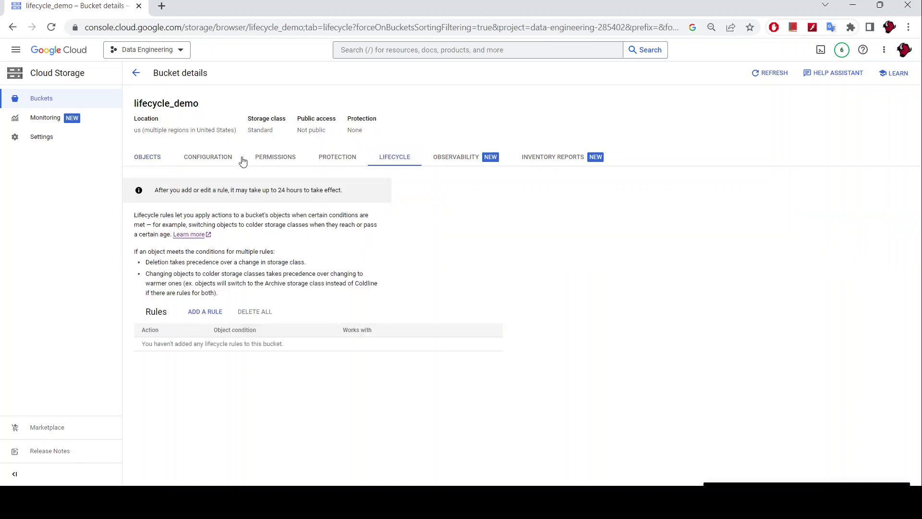
left_click(147, 160)
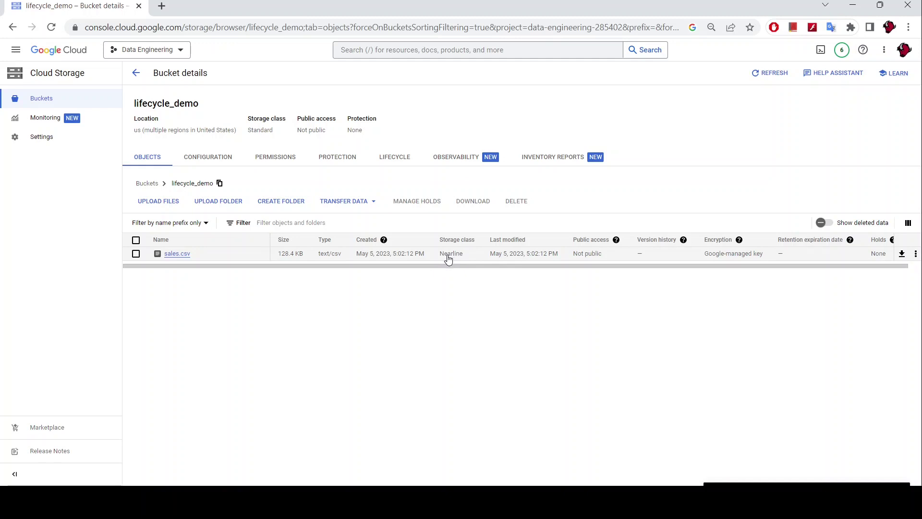
left_click_drag(439, 254, 466, 258)
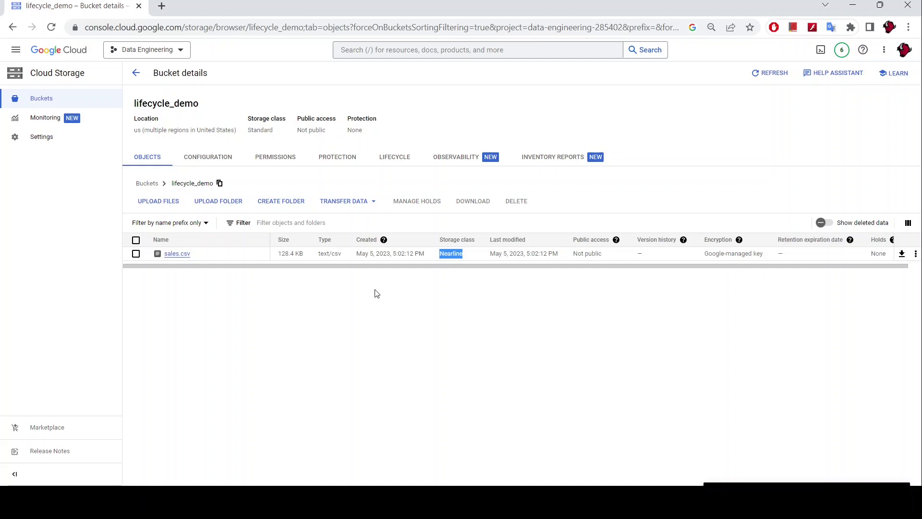
Switch to the Visual Studio Code terminal and list all the project's buckets with gsutil ls
key("alt+Tab")
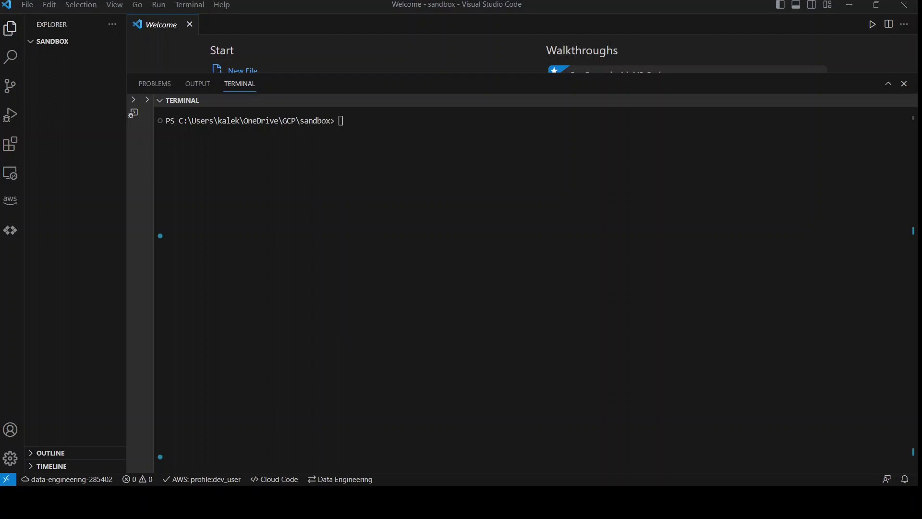
left_click(352, 162)
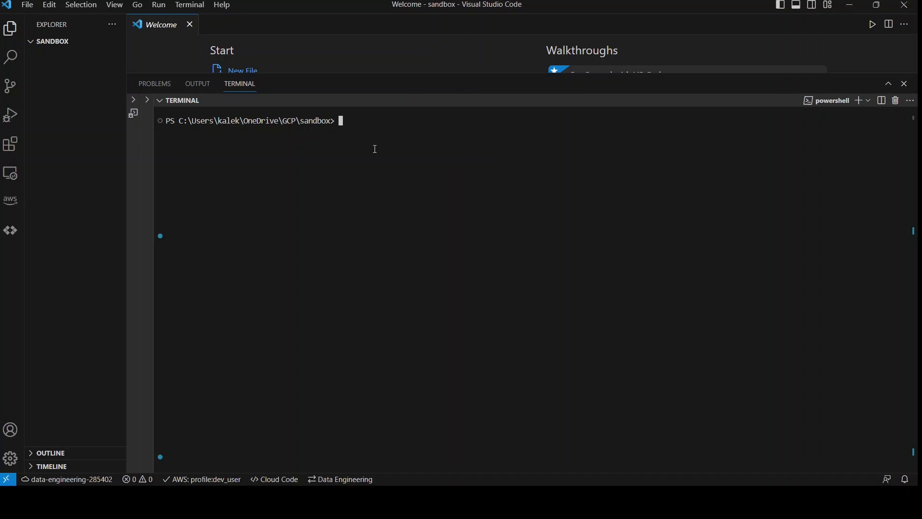
type("G")
key("BackSpace")
type("gsutil ls")
key("Return")
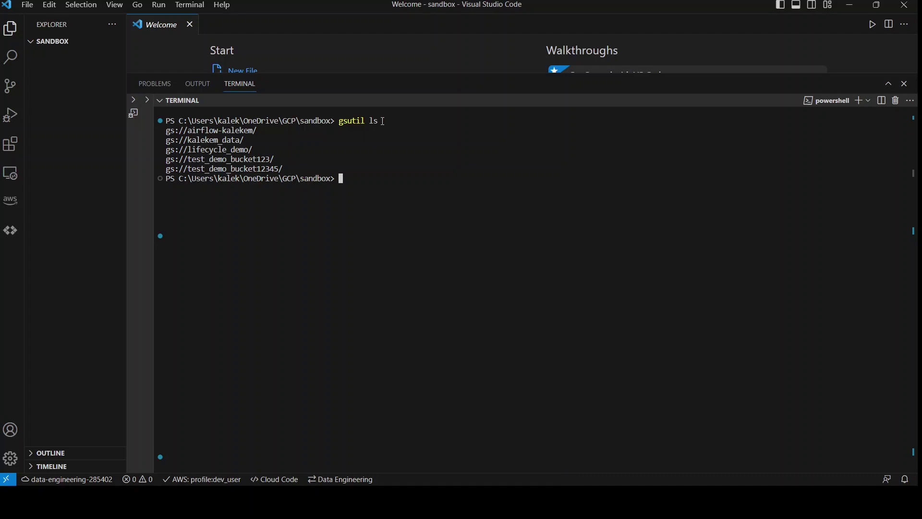
List the objects in the lifecycle_demo bucket by running gsutil ls gs://lifecycle_demo/, reusing the bucket path from the previous output
left_click_drag(257, 150, 165, 152)
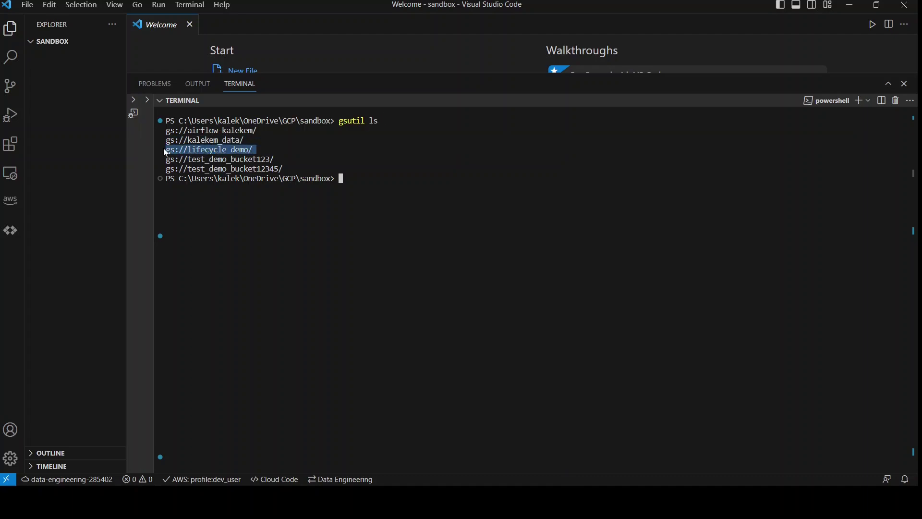
key("ctrl+c")
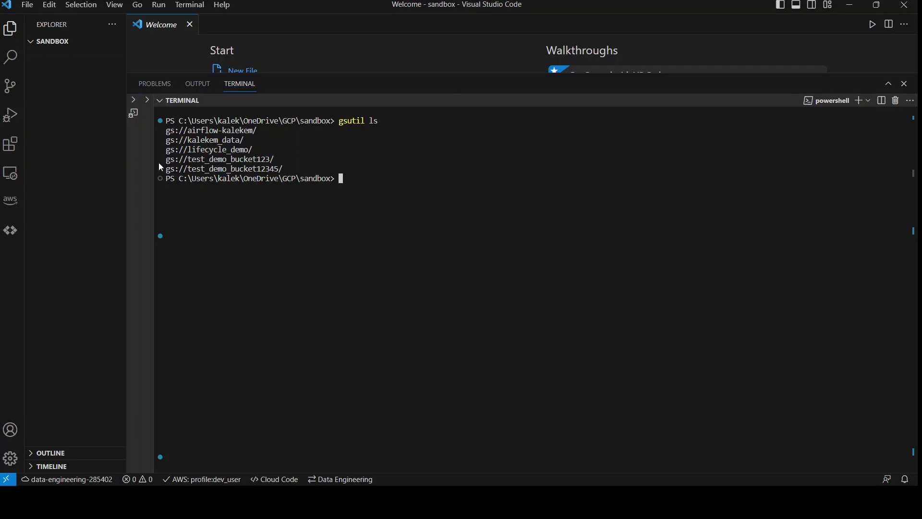
key("Up")
key("ctrl+v")
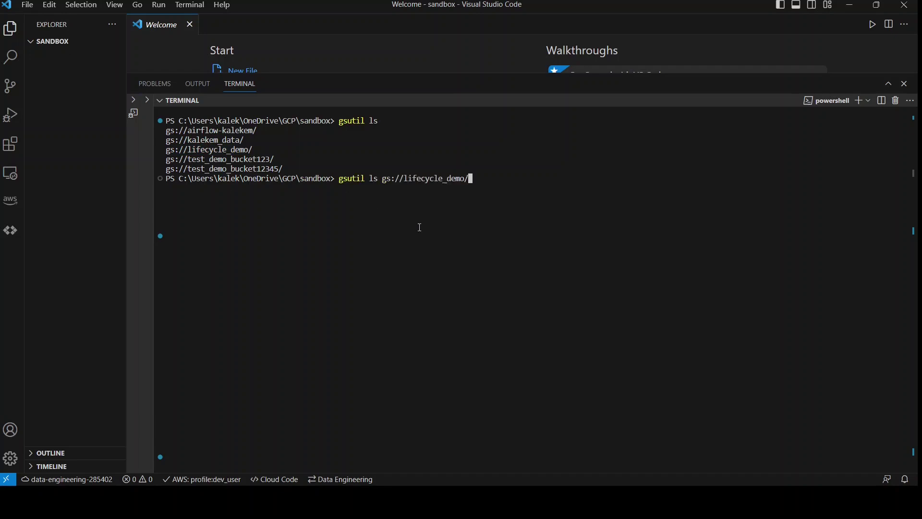
key("Return")
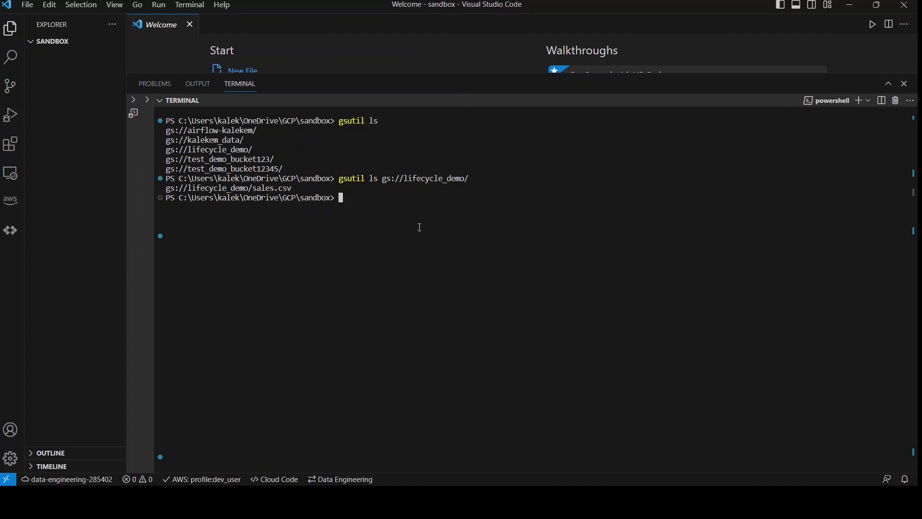
left_click_drag(306, 188, 160, 191)
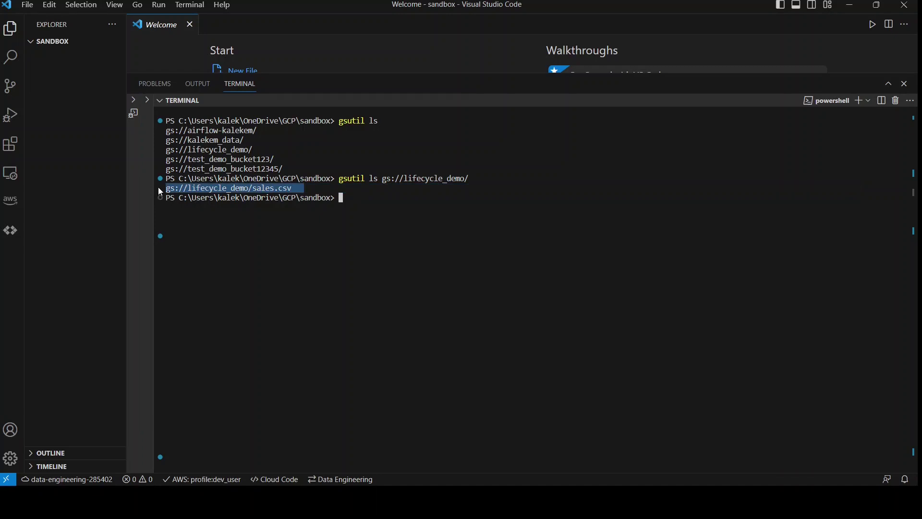
left_click(289, 189)
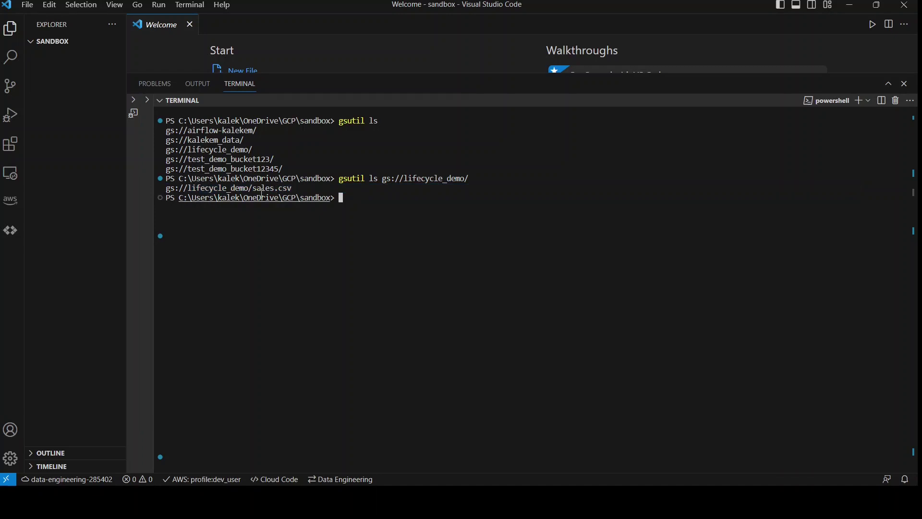
left_click_drag(295, 188, 167, 191)
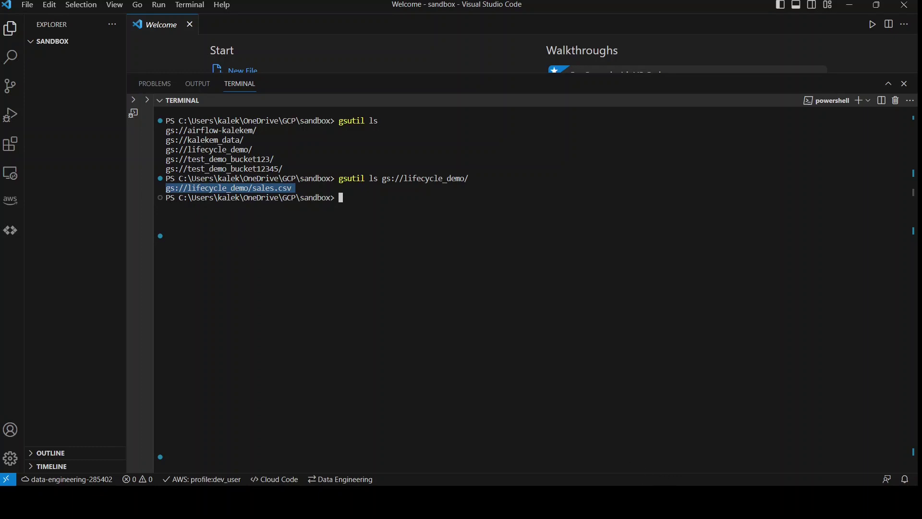
key("alt+Tab")
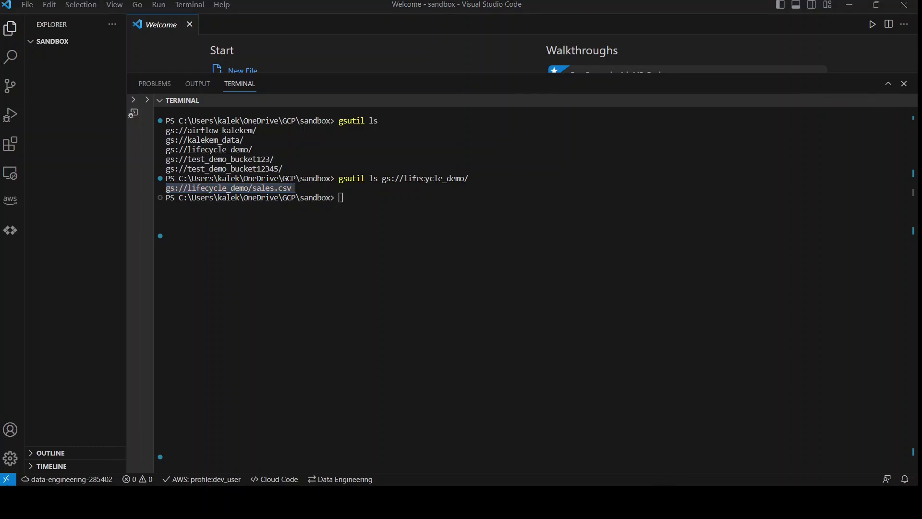
key("alt+Tab")
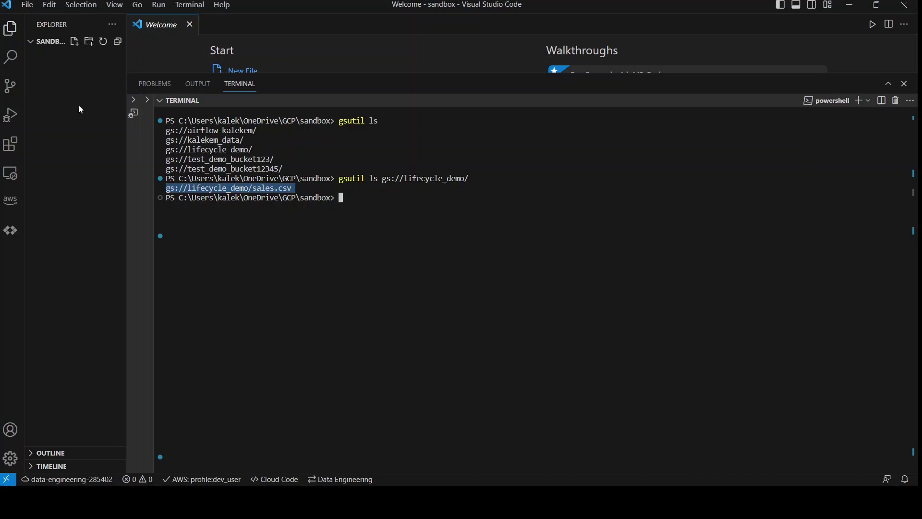
left_click(414, 223)
key("ctrl+v")
key("alt+Tab")
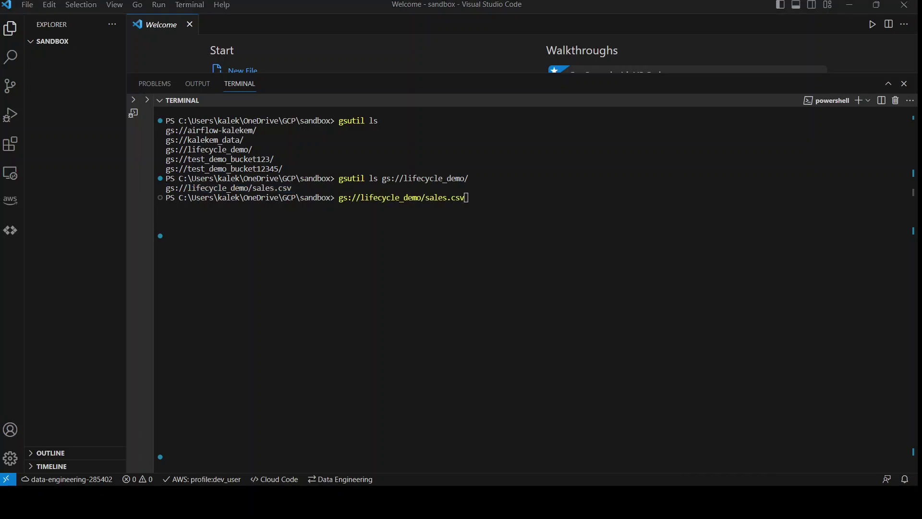
key("alt+Tab")
key("BackSpace")
key("BackSpace")
key("BackSpace")
key("BackSpace")
key("BackSpace")
key("BackSpace")
key("BackSpace")
key("BackSpace")
key("BackSpace")
key("BackSpace")
key("BackSpace")
key("BackSpace")
key("BackSpace")
key("BackSpace")
key("BackSpace")
key("BackSpace")
key("BackSpace")
key("BackSpace")
key("BackSpace")
key("BackSpace")
key("BackSpace")
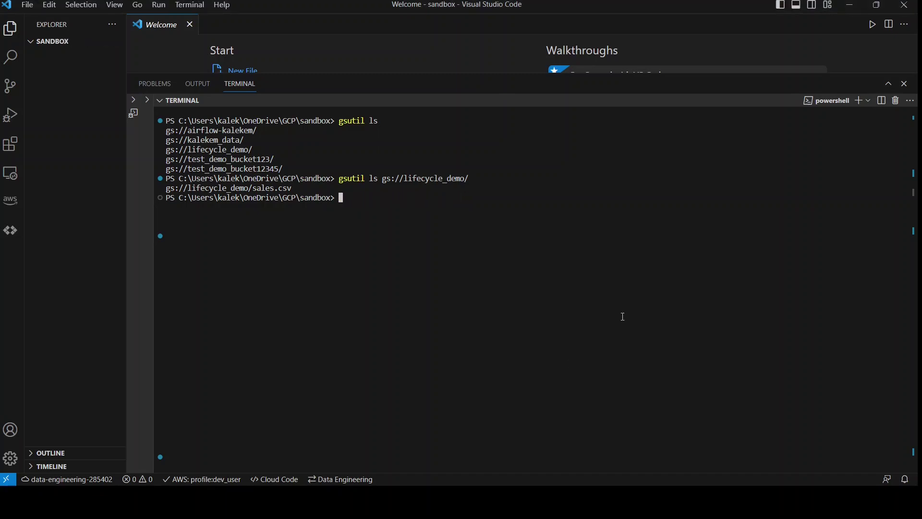
Enter gsutil rewrite -s coldline gs://lifecycle_demo/ at the terminal prompt, with single spaces around rewrite
key("ctrl+v")
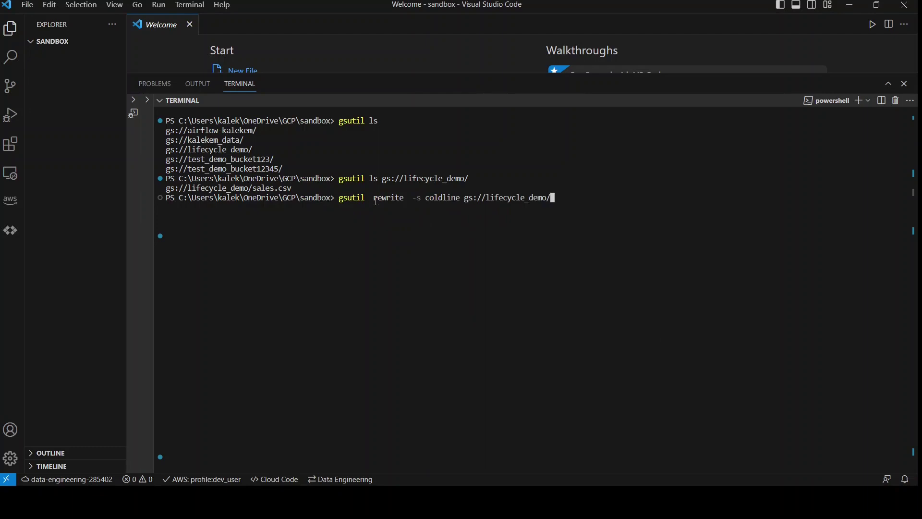
key("Left")
key("Left")
key("Left")
key("Left")
key("Left")
key("Left")
key("Left")
key("Left")
key("Left")
key("Left")
key("Left")
key("Left")
key("Left")
key("Left")
key("Left")
key("Left")
key("Left")
key("Left")
key("Left")
key("Left")
key("Left")
key("Left")
key("Left")
key("Left")
key("Left")
key("BackSpace")
key("Right")
key("Right")
key("Right")
key("Right")
key("Right")
key("Right")
key("Right")
key("Right")
key("Right")
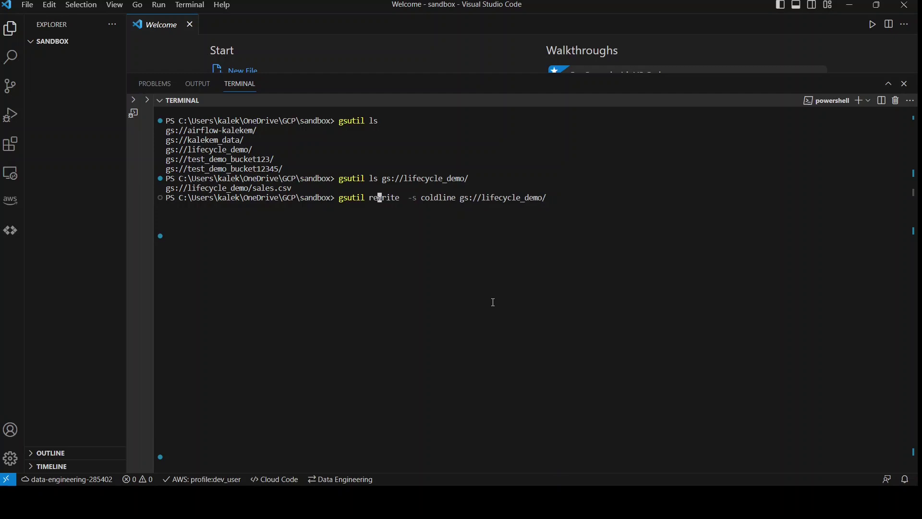
key("BackSpace")
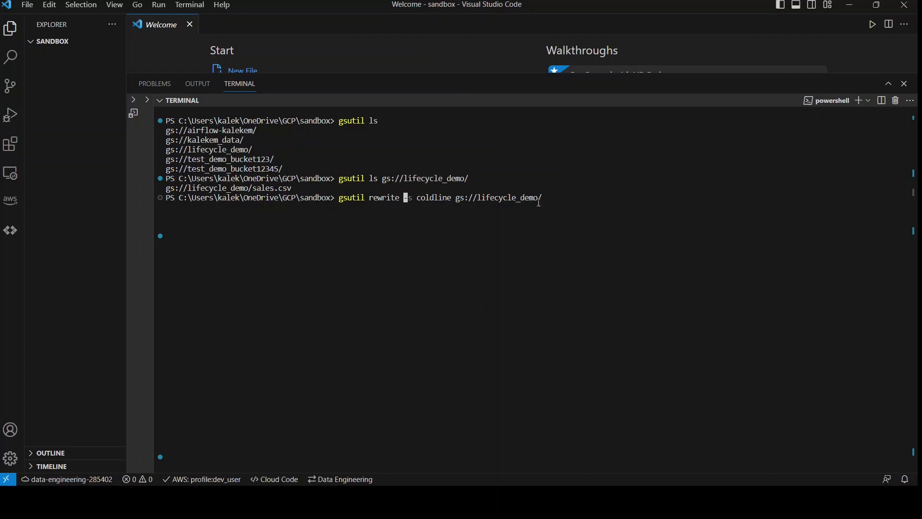
Change the storage class in the gsutil rewrite command to standard
key("Right")
key("Right")
key("Right")
key("Right")
key("Right")
key("Right")
key("Right")
key("Right")
key("Right")
key("Right")
key("Right")
key("Right")
key("Right")
key("Right")
key("Right")
key("Right")
key("Right")
key("Right")
key("Right")
key("Right")
key("Right")
key("Right")
key("Right")
key("Right")
key("Right")
key("Right")
key("Right")
key("Right")
key("Right")
key("Right")
key("Right")
key("Right")
key("Left")
key("Left")
key("Left")
key("Left")
key("Left")
key("Left")
key("Left")
key("Left")
key("Left")
key("Left")
key("Left")
key("Left")
key("Left")
key("Left")
key("Left")
key("Left")
key("Left")
key("Left")
key("Left")
key("Left")
key("Right")
key("BackSpace")
key("BackSpace")
key("BackSpace")
key("BackSpace")
key("BackSpace")
key("BackSpace")
key("BackSpace")
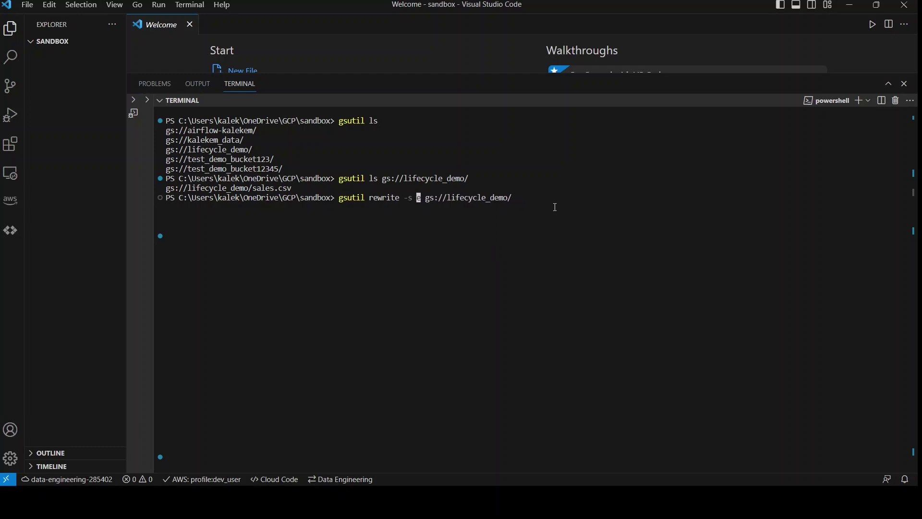
key("Delete")
type("standard")
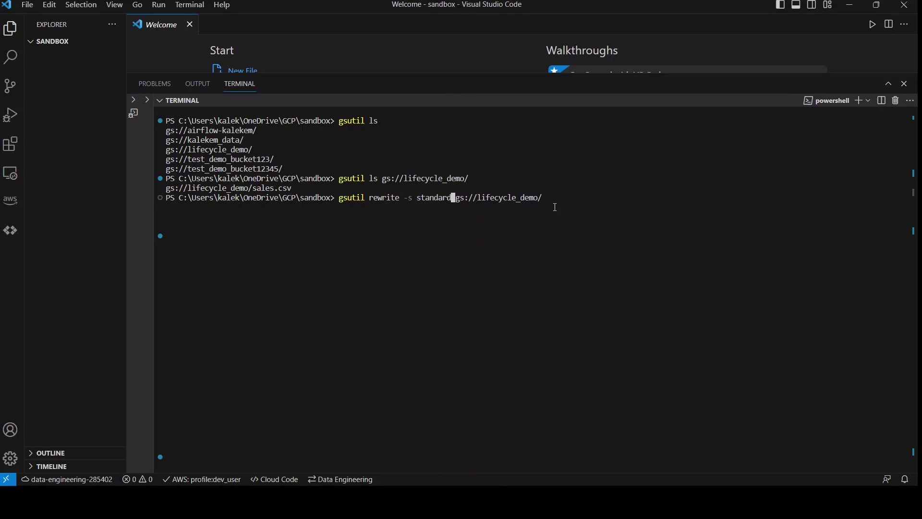
Append *.csv to the gs://lifecycle_demo/ path and run the gsutil rewrite command
key("Right")
key("Right")
key("Right")
key("Right")
key("Right")
key("Right")
key("Right")
key("Right")
key("Right")
key("Right")
key("Right")
key("Right")
key("Right")
key("Right")
key("Right")
key("Right")
key("Right")
key("Right")
key("Right")
key("Right")
type("*")
key("BackSpace")
key("Right")
type("*.csv")
key("Return")
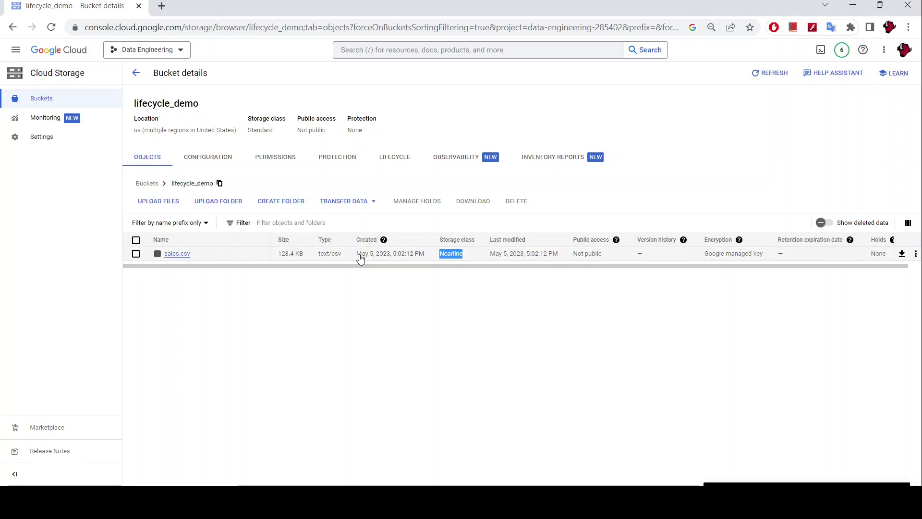
Refresh the lifecycle_demo bucket in the Google Cloud console to check the storage class of sales.csv, and return to the Visual Studio Code terminal
key("alt+Tab")
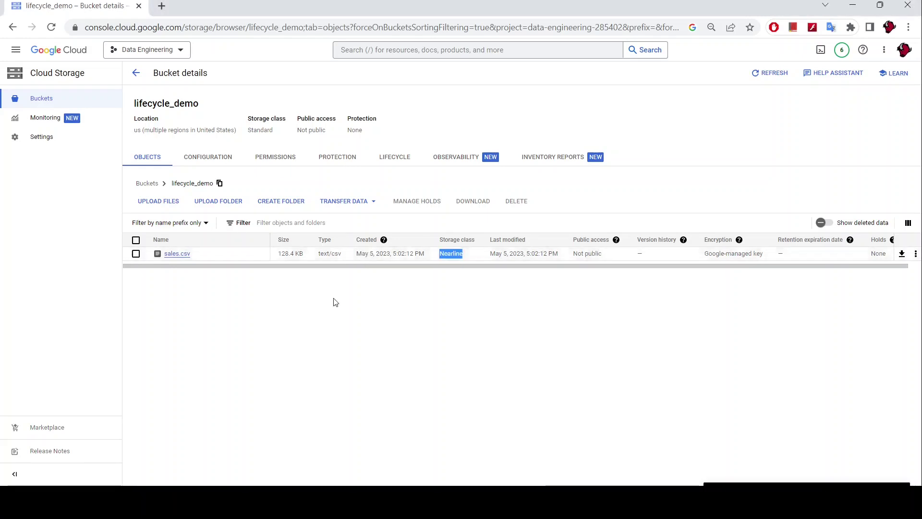
left_click(432, 279)
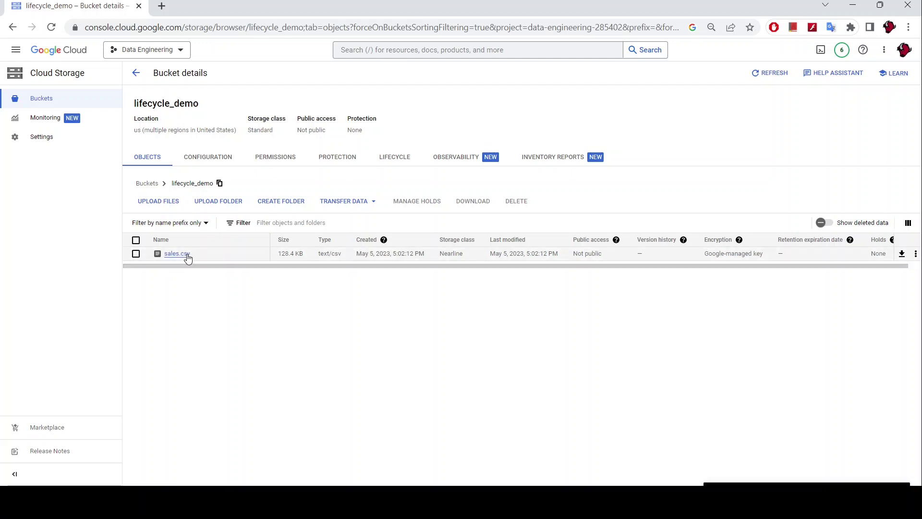
double_click(440, 257)
left_click(451, 280)
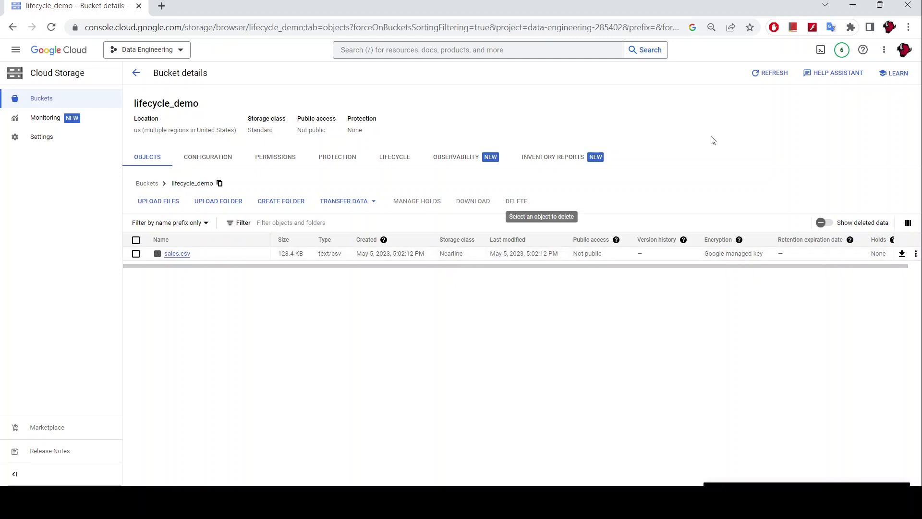
left_click(773, 75)
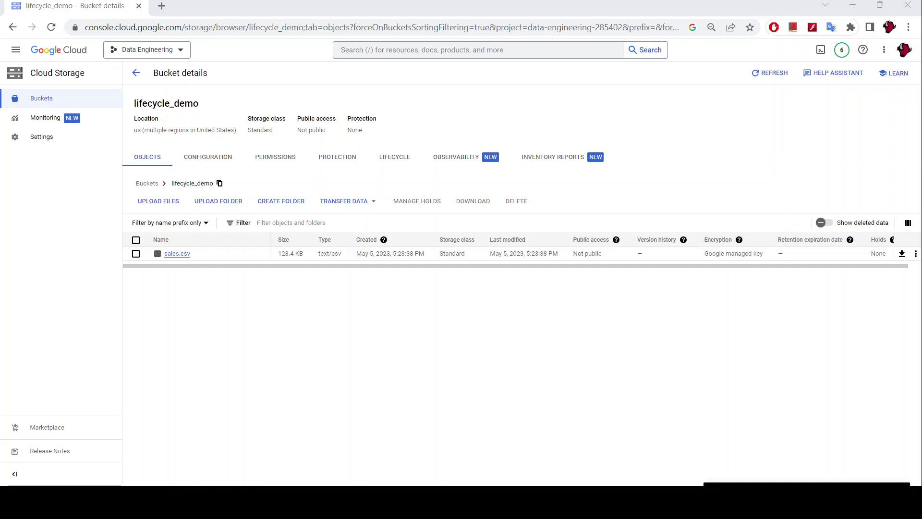
key("alt+Tab")
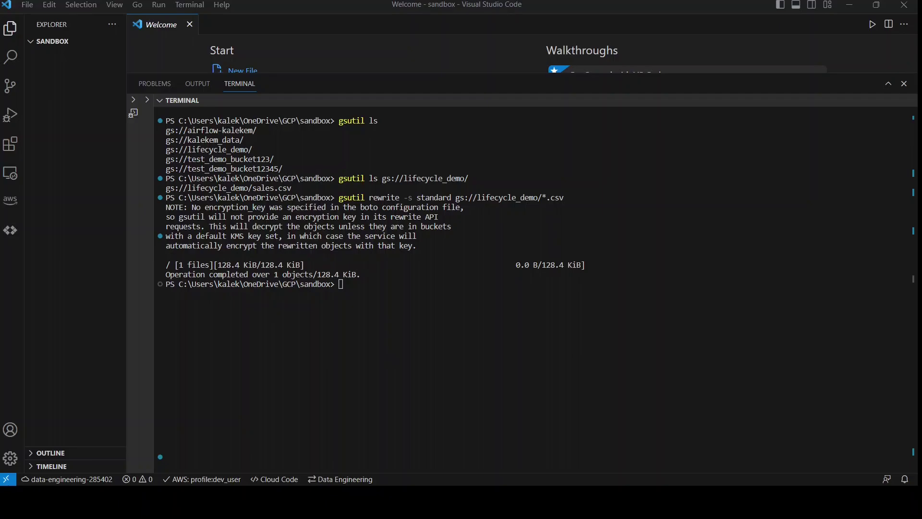
Clear the terminal output with cls
left_click(348, 319)
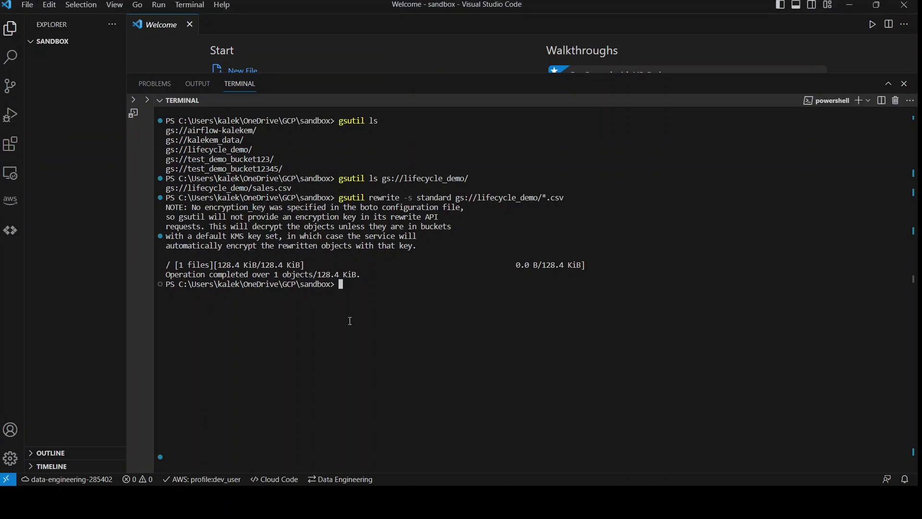
type("cls4")
key("Return")
key("Return")
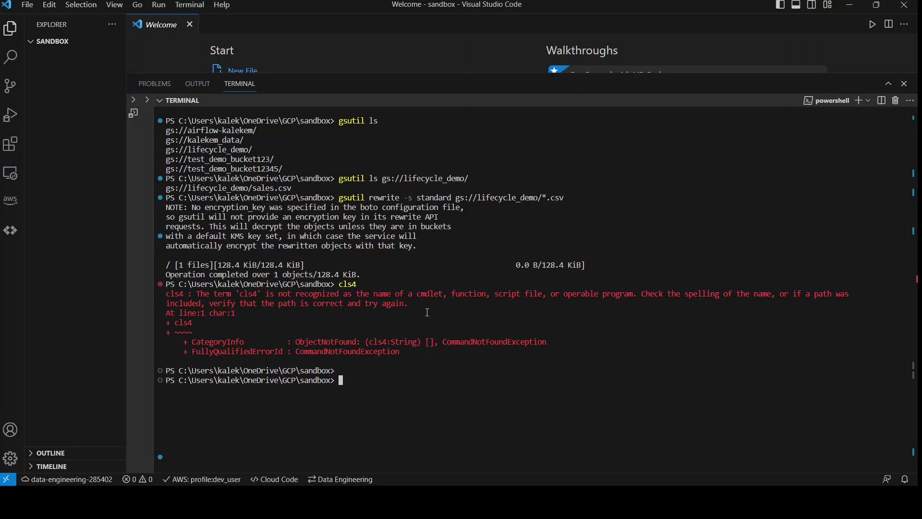
type("cls")
key("Return")
Reuse the previous gsutil rewrite command for gs://lifecycle_demo/*.csv with the storage class changed to archive, and run it
type("cls4")
key("Up")
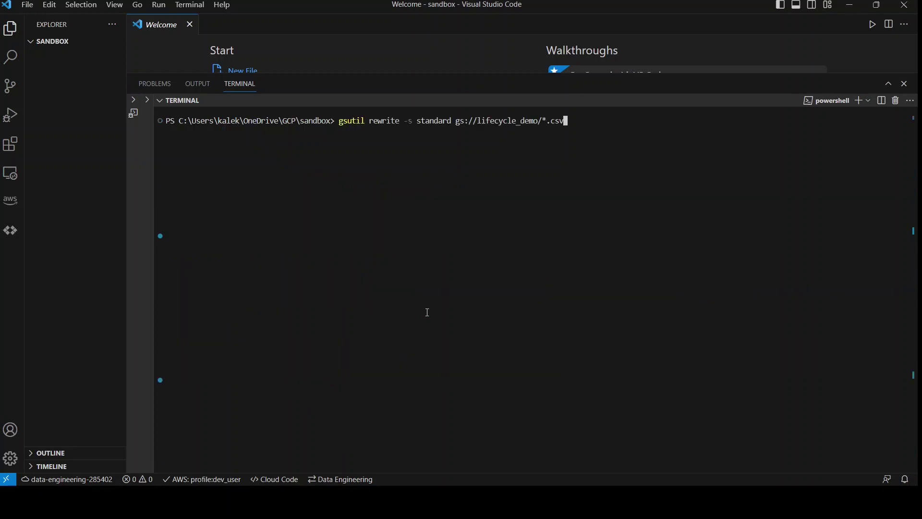
key("Left")
key("Left")
key("Left")
key("Left")
key("Left")
key("Left")
key("Left")
key("Left")
key("Left")
key("Left")
key("Left")
key("Left")
key("Left")
key("Left")
key("Left")
key("Left")
key("Left")
key("Left")
key("Left")
key("Left")
key("BackSpace")
key("BackSpace")
key("BackSpace")
key("BackSpace")
key("BackSpace")
key("BackSpace")
key("BackSpace")
key("Delete")
key("Delete")
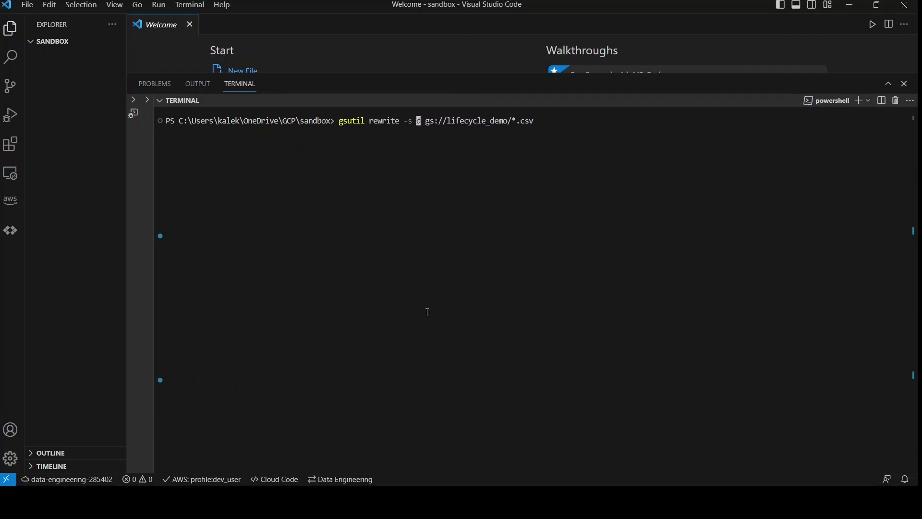
type("archive")
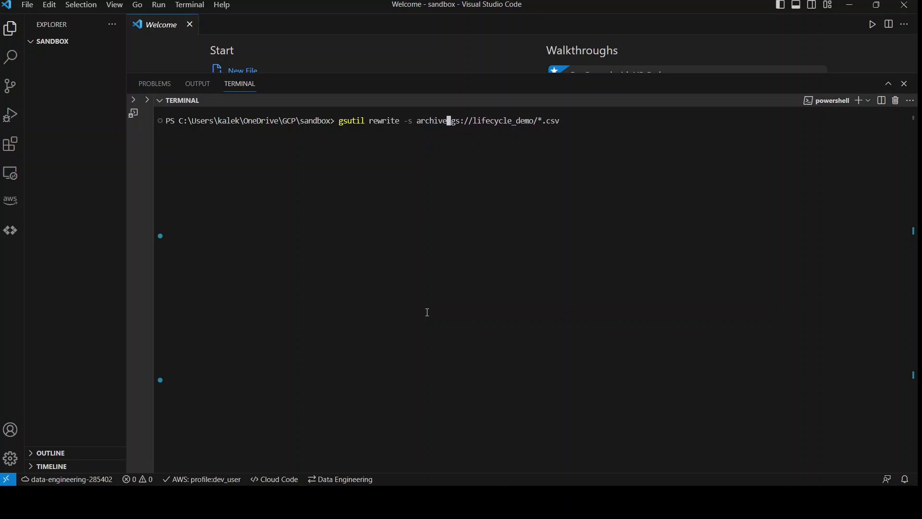
key("Return")
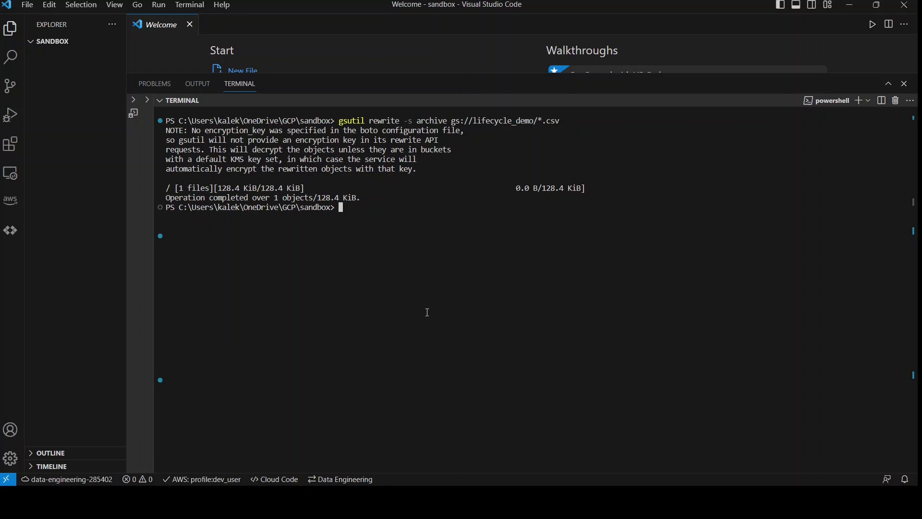
Switch to the Google Cloud console and refresh the lifecycle_demo bucket to check the storage class of sales.csv
key("alt+Tab")
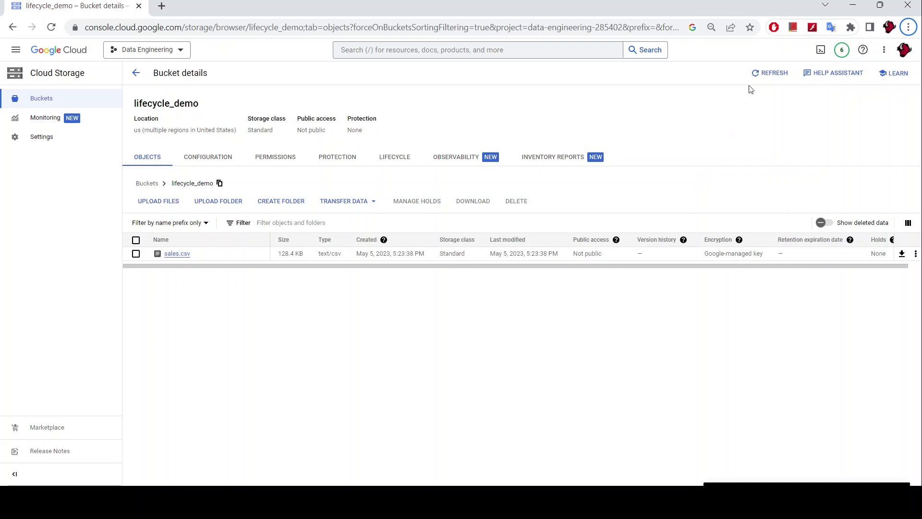
left_click(757, 72)
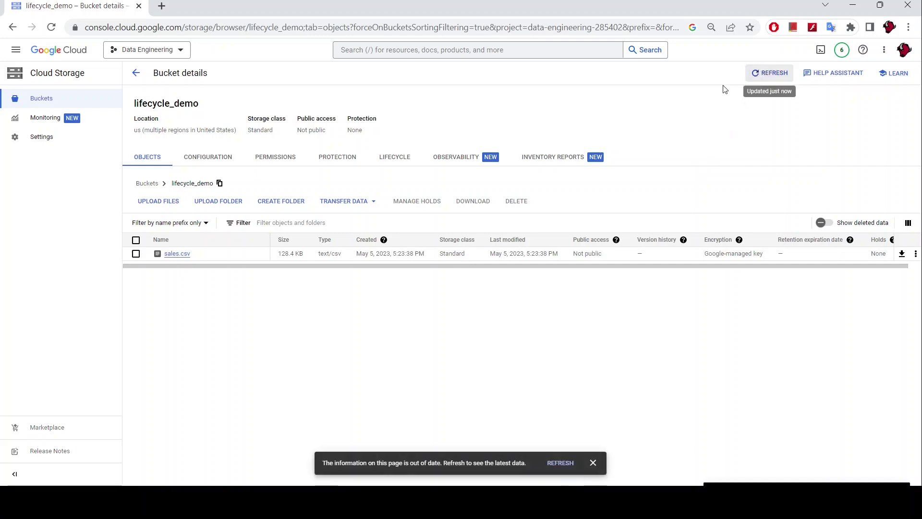
left_click(560, 462)
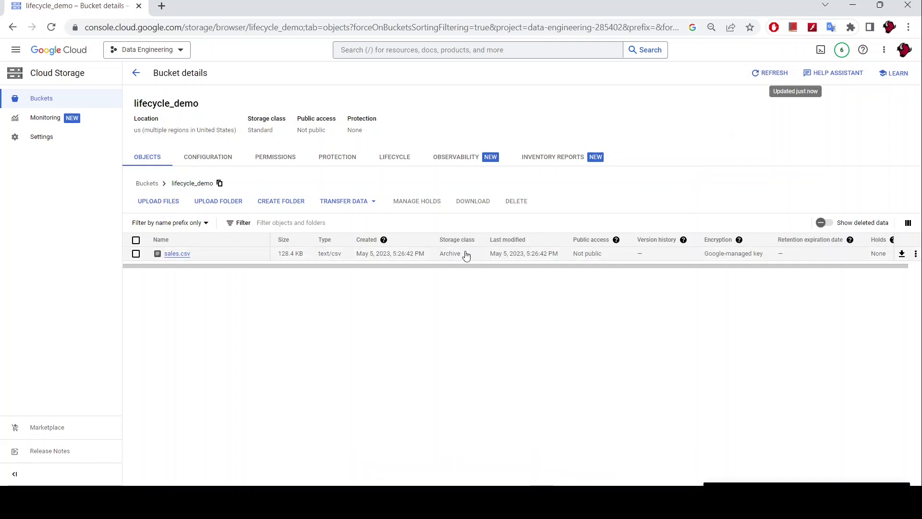